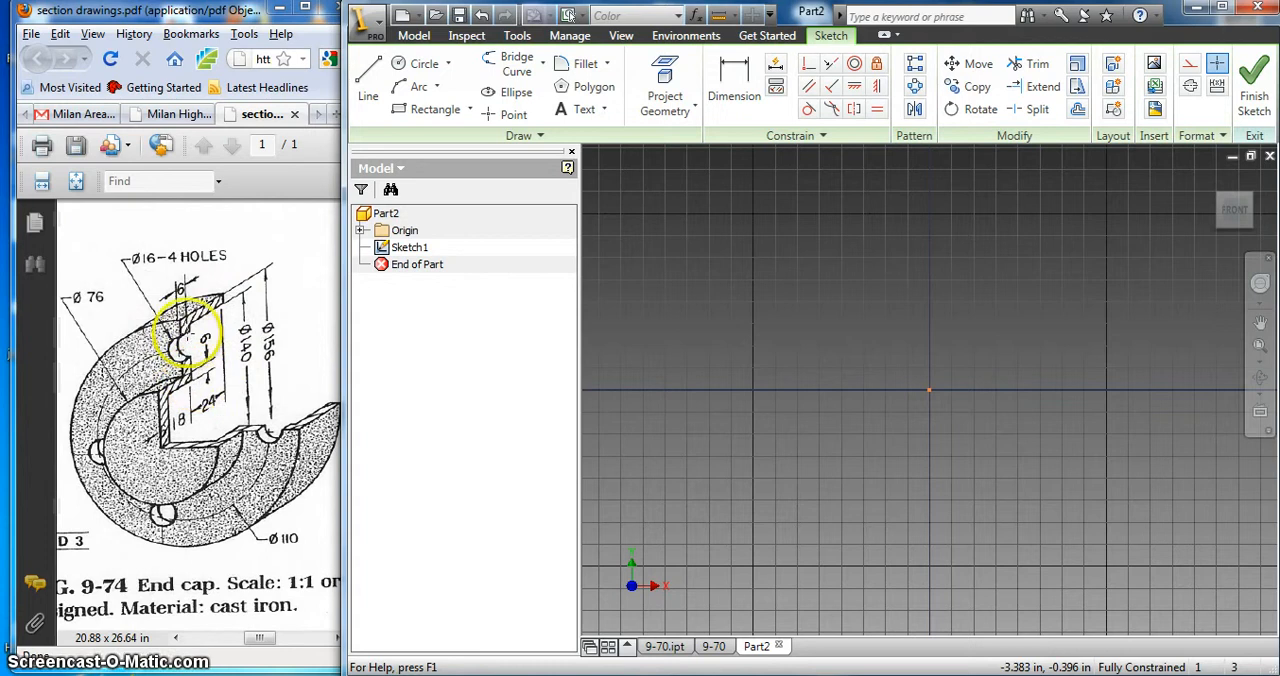
left_click(369, 82)
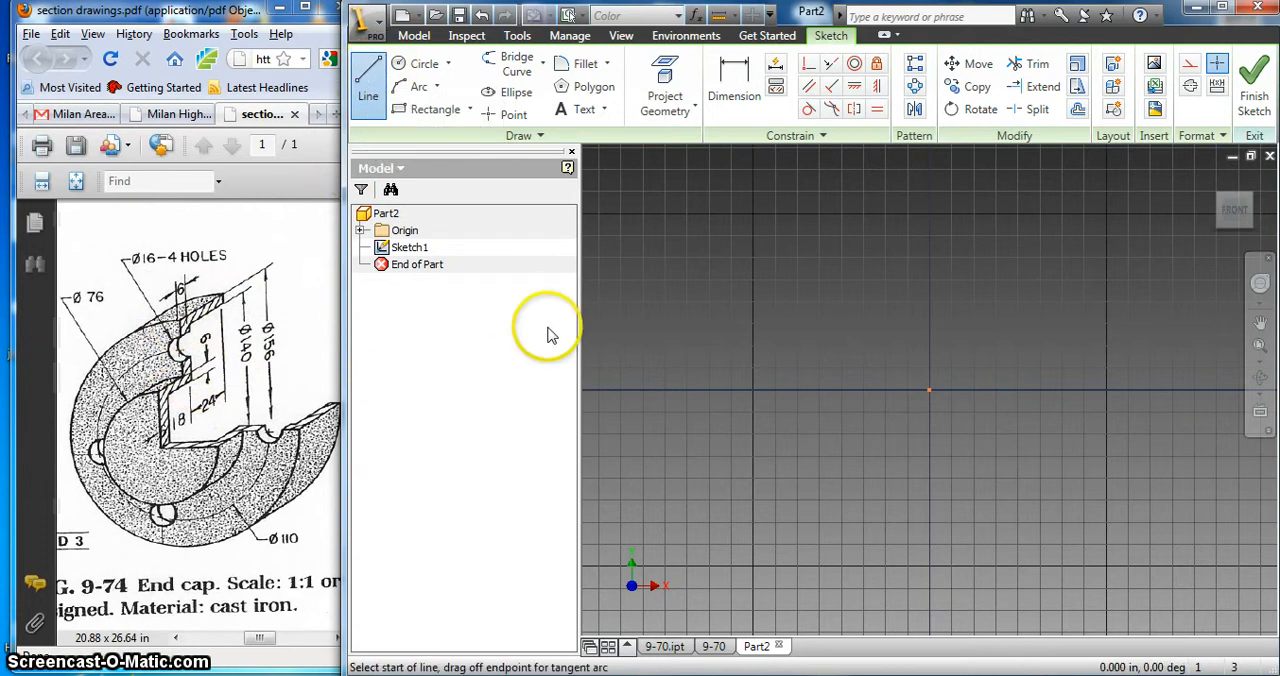
left_click(793, 265)
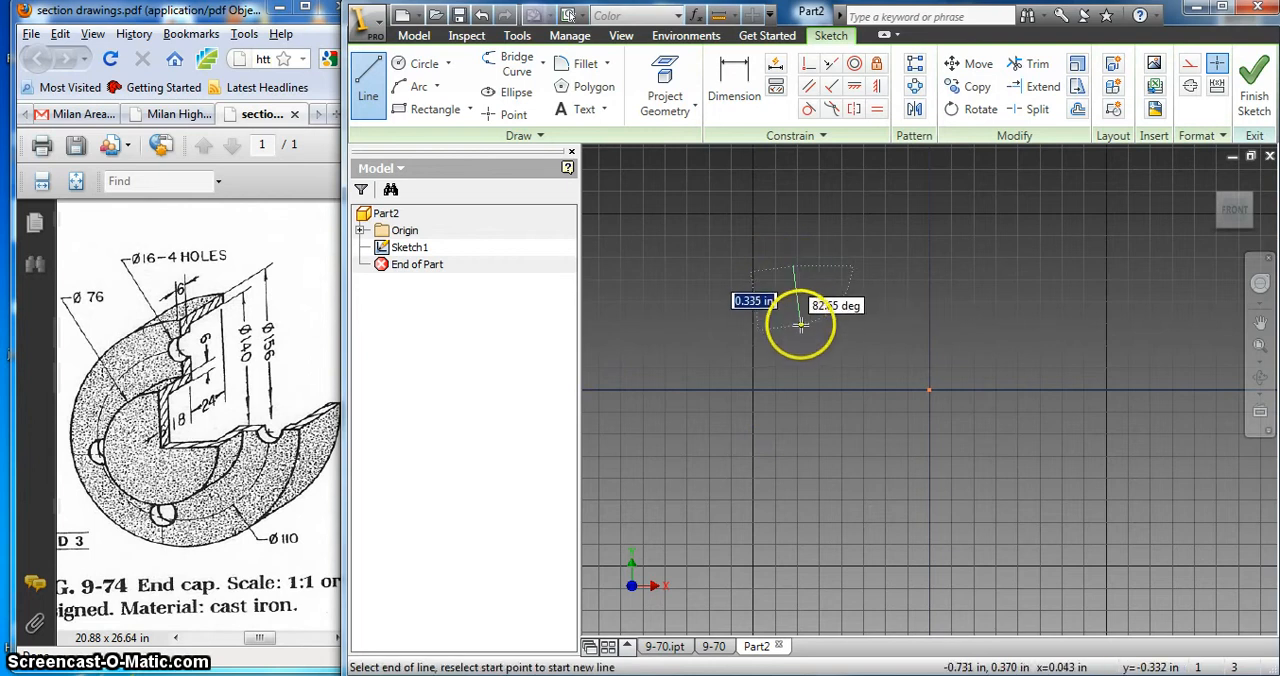
type("6")
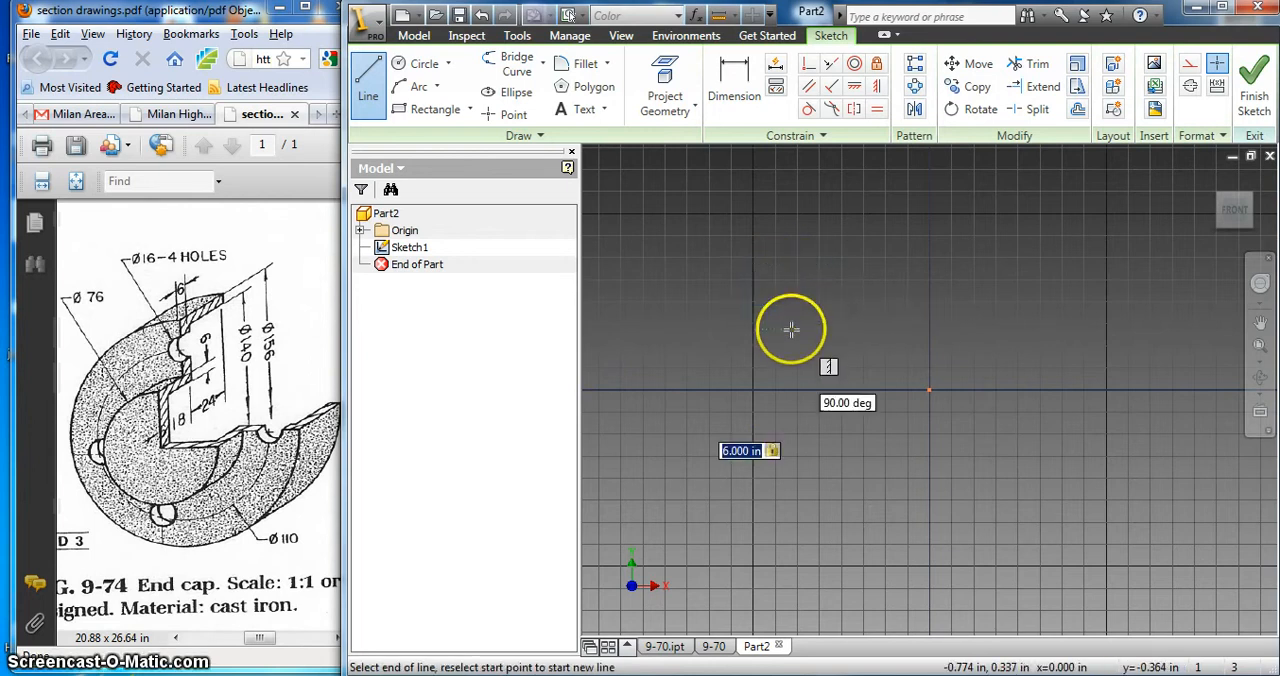
key("Return")
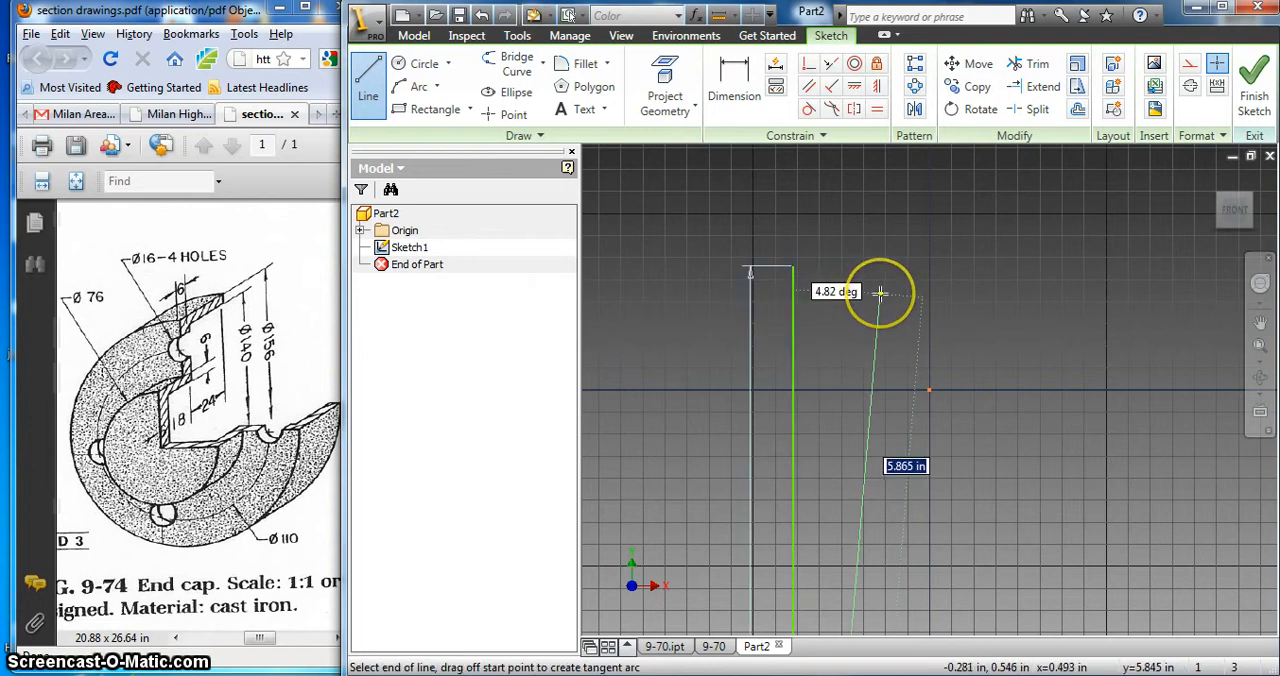
right_click(878, 292)
left_click(895, 303)
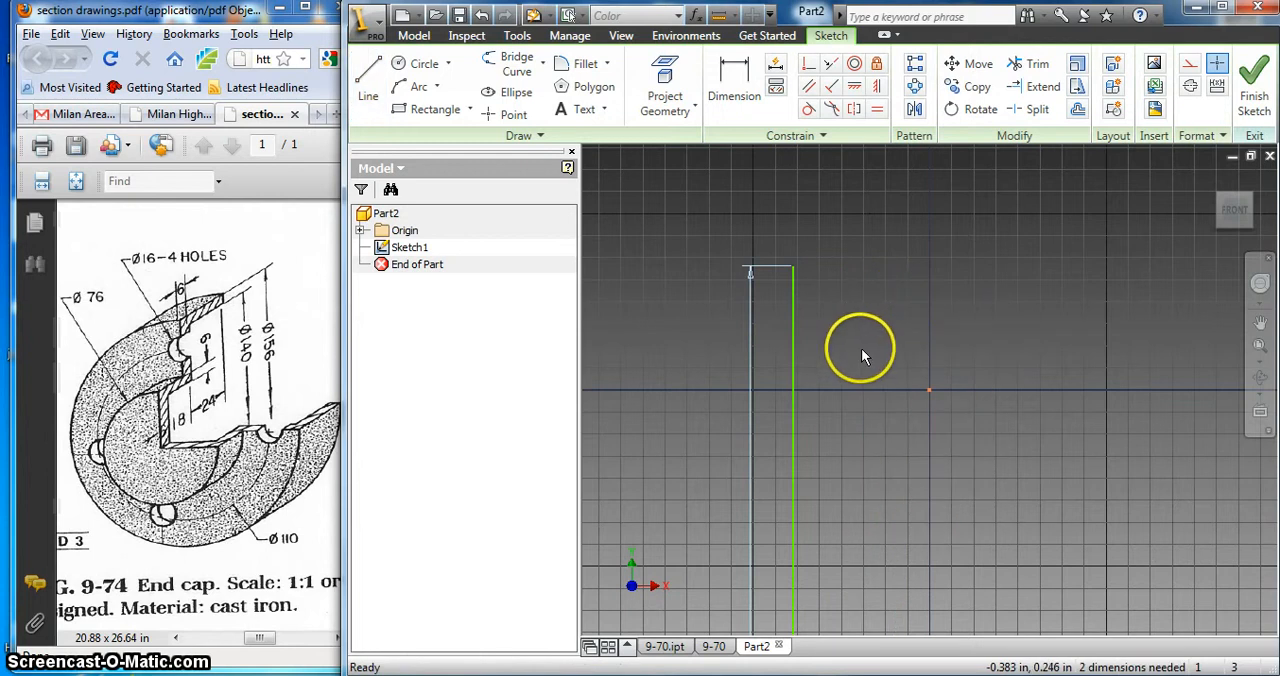
scroll(861, 356, "up", 2)
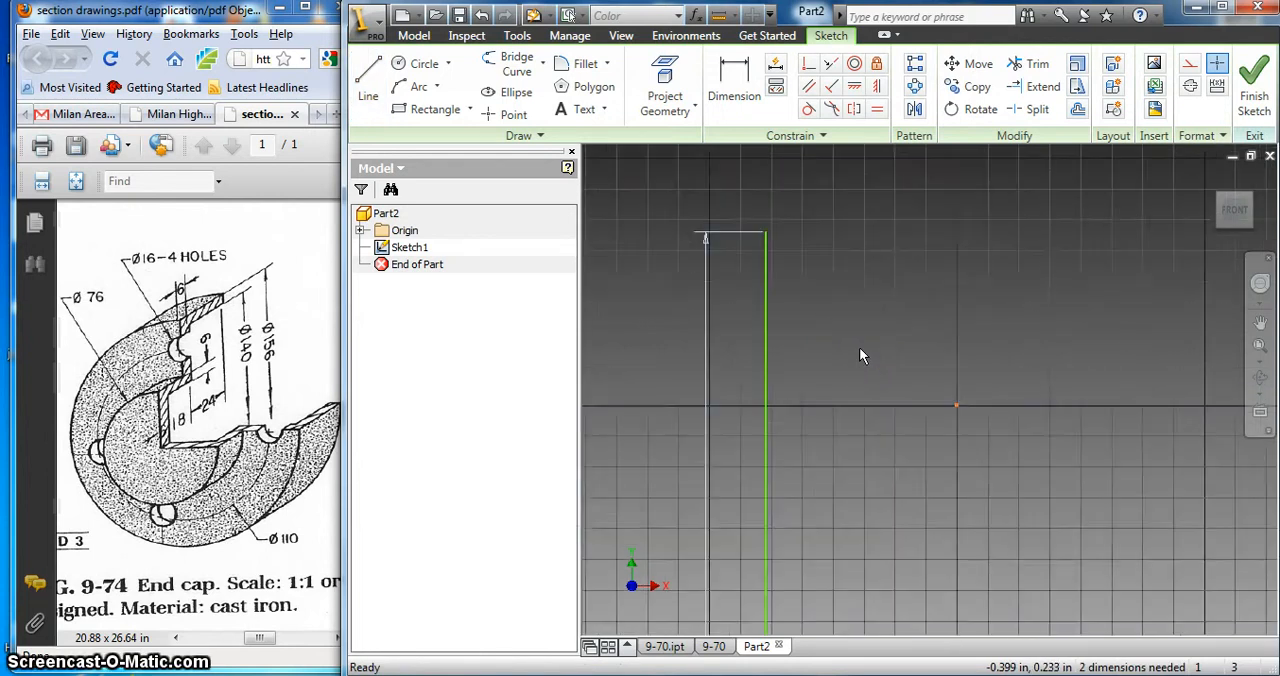
scroll(859, 356, "down", 4)
scroll(925, 403, "down", 2)
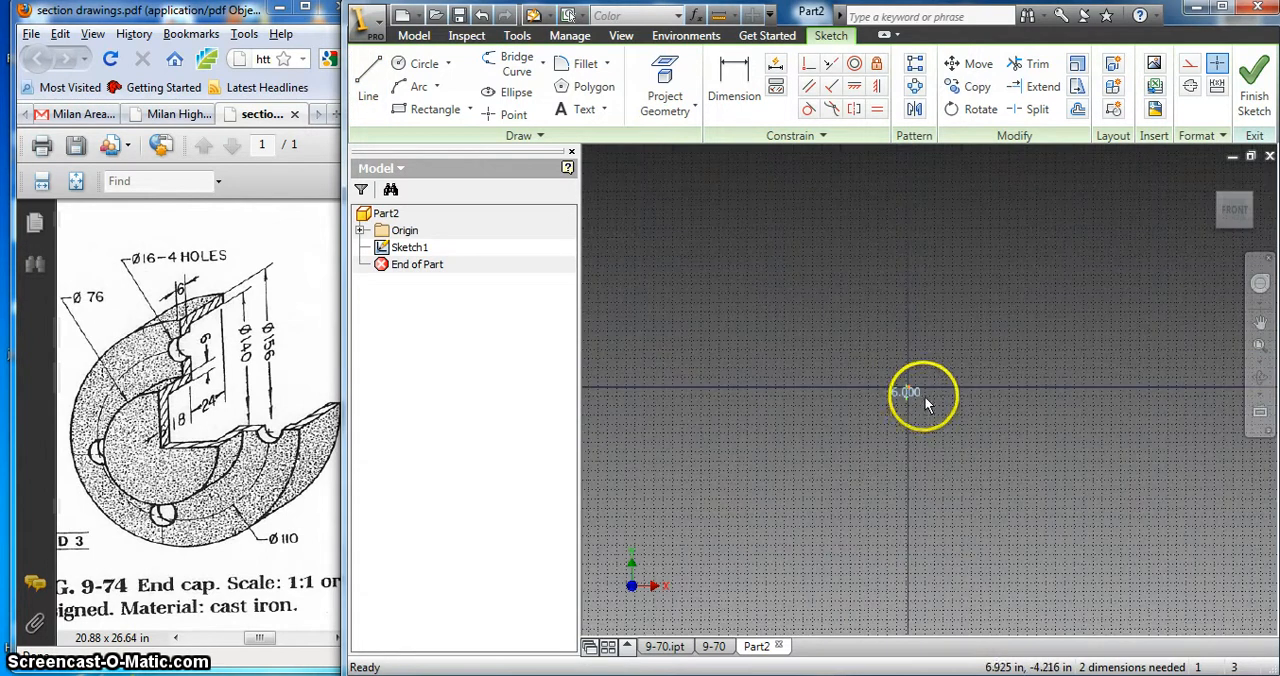
scroll(925, 403, "up", 5)
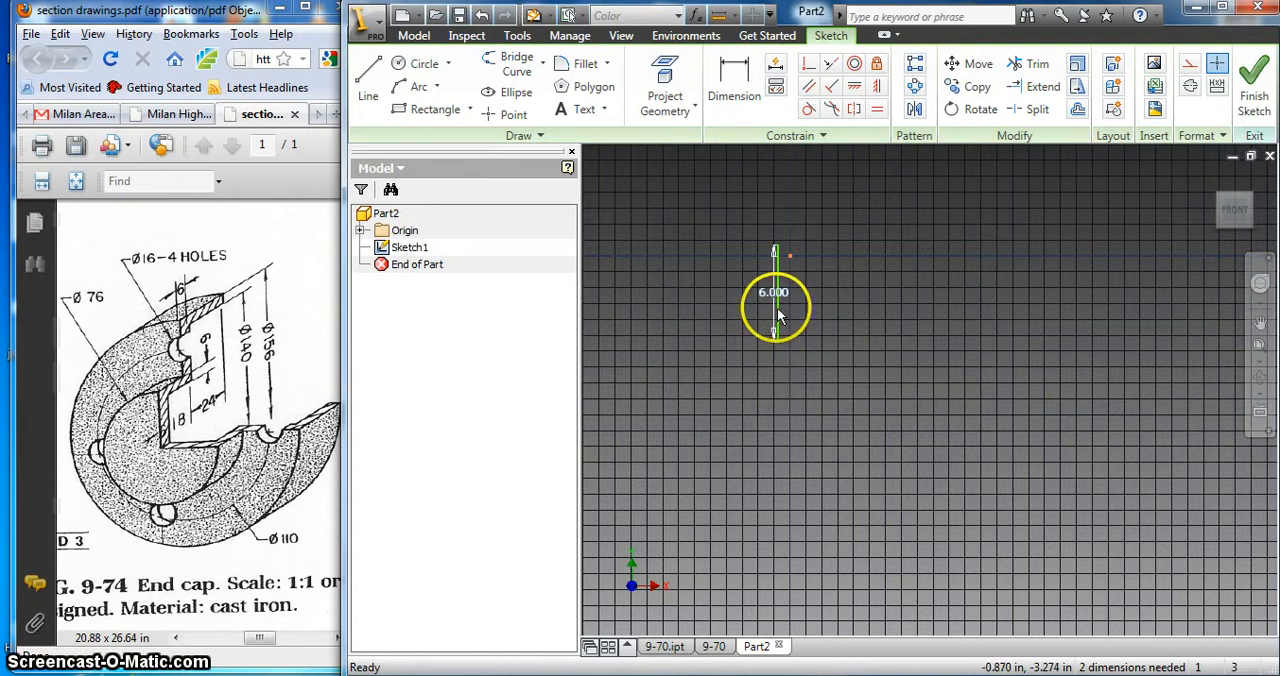
left_click(778, 315)
key("Delete")
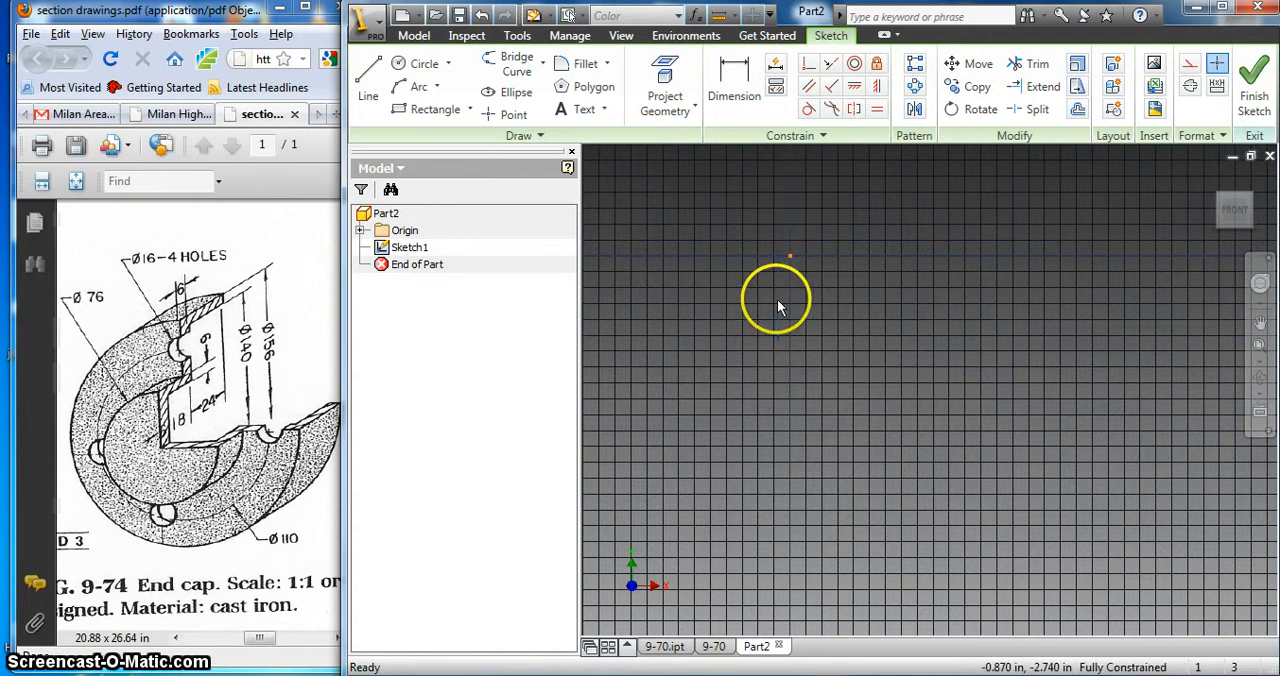
Step: Set the part document's length units to centimeter
left_click(527, 35)
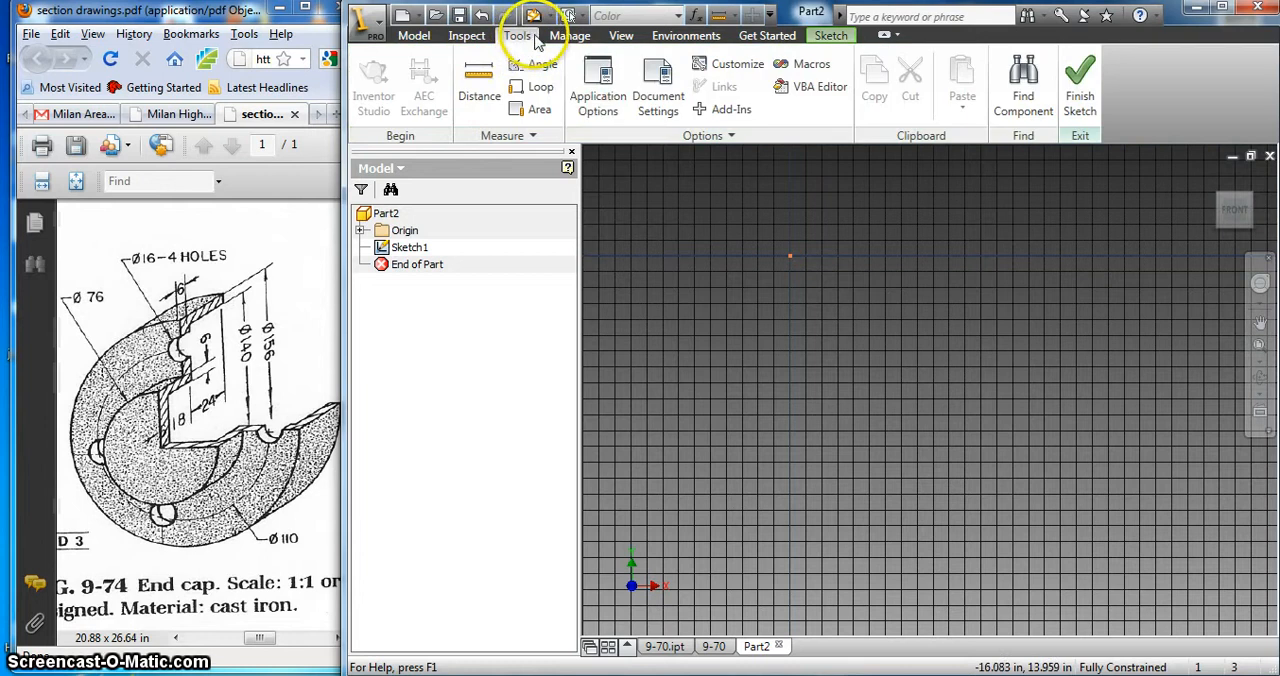
left_click(658, 92)
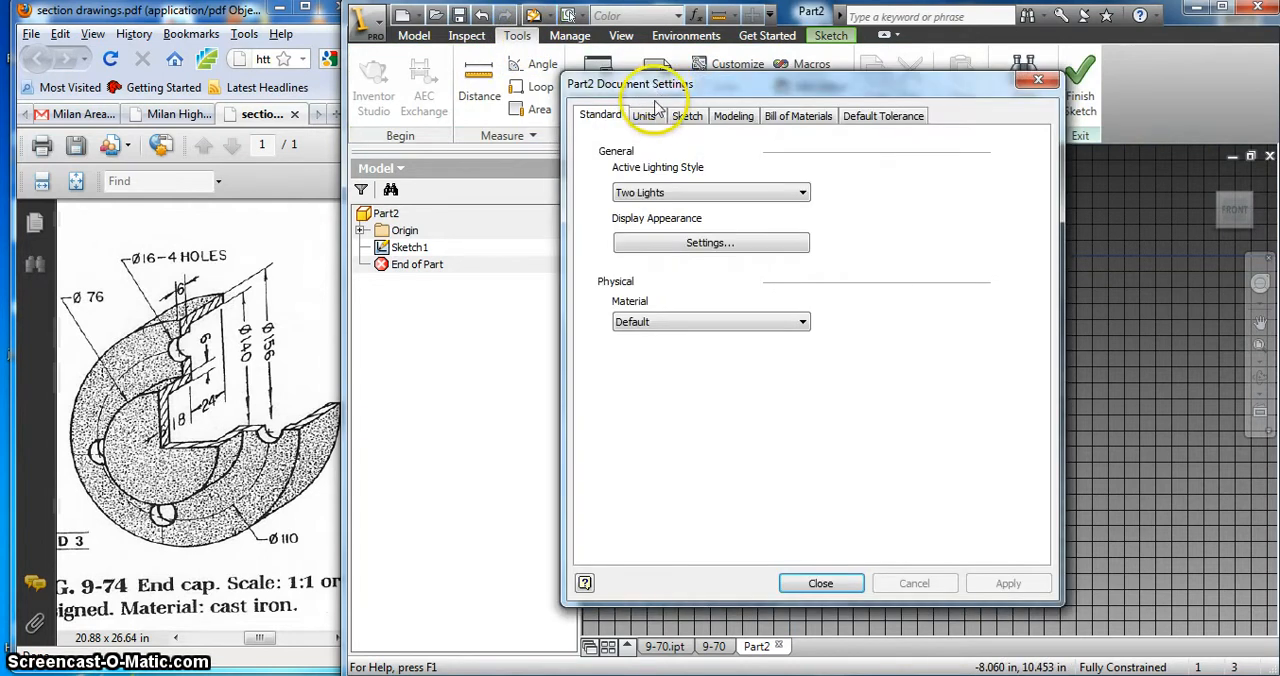
left_click(645, 115)
left_click(674, 188)
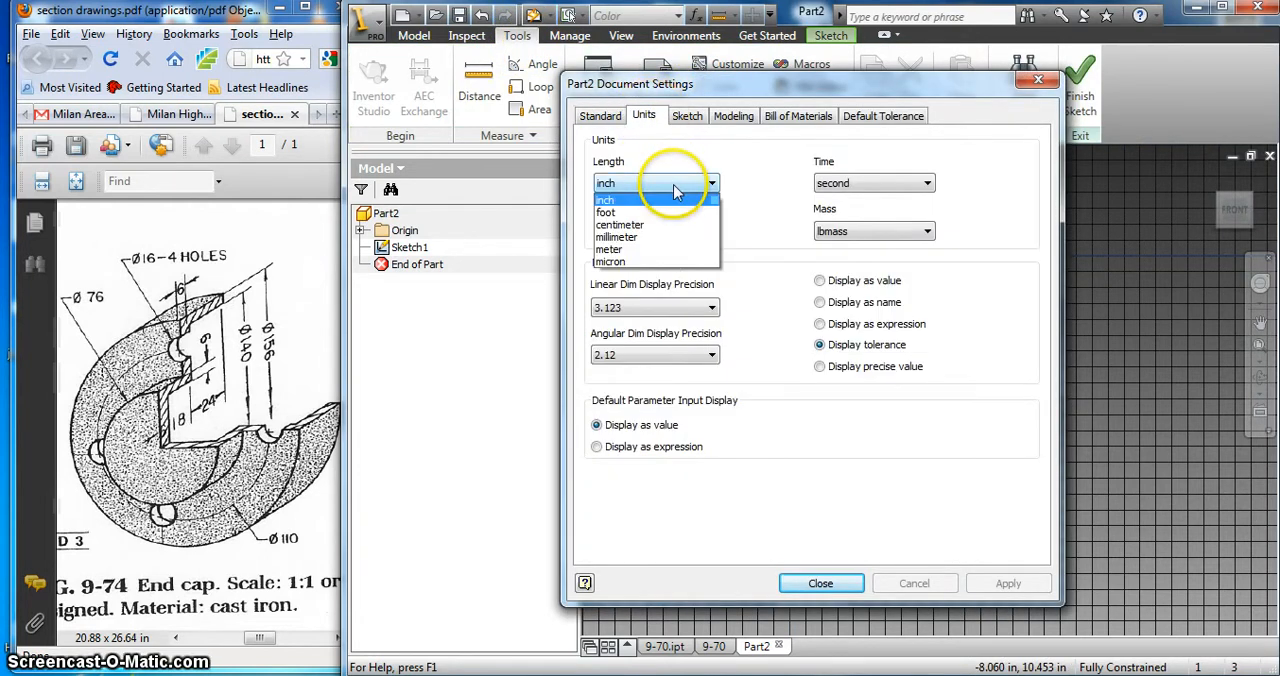
left_click(669, 224)
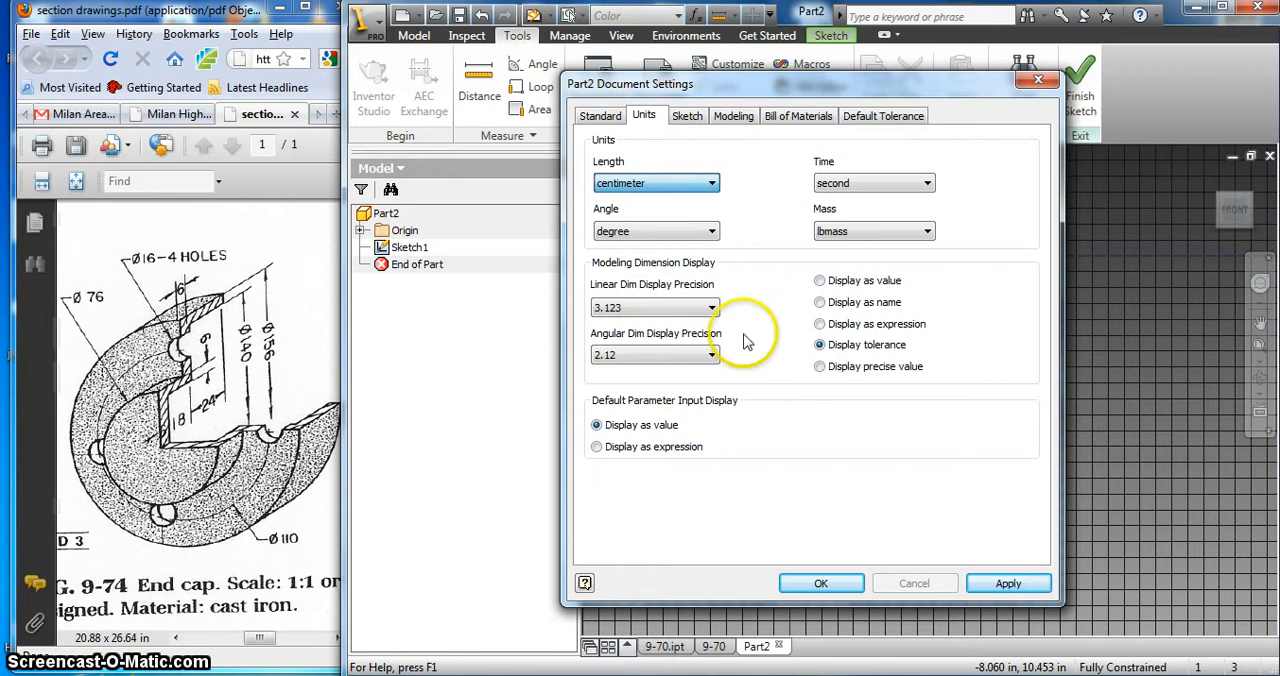
left_click(821, 583)
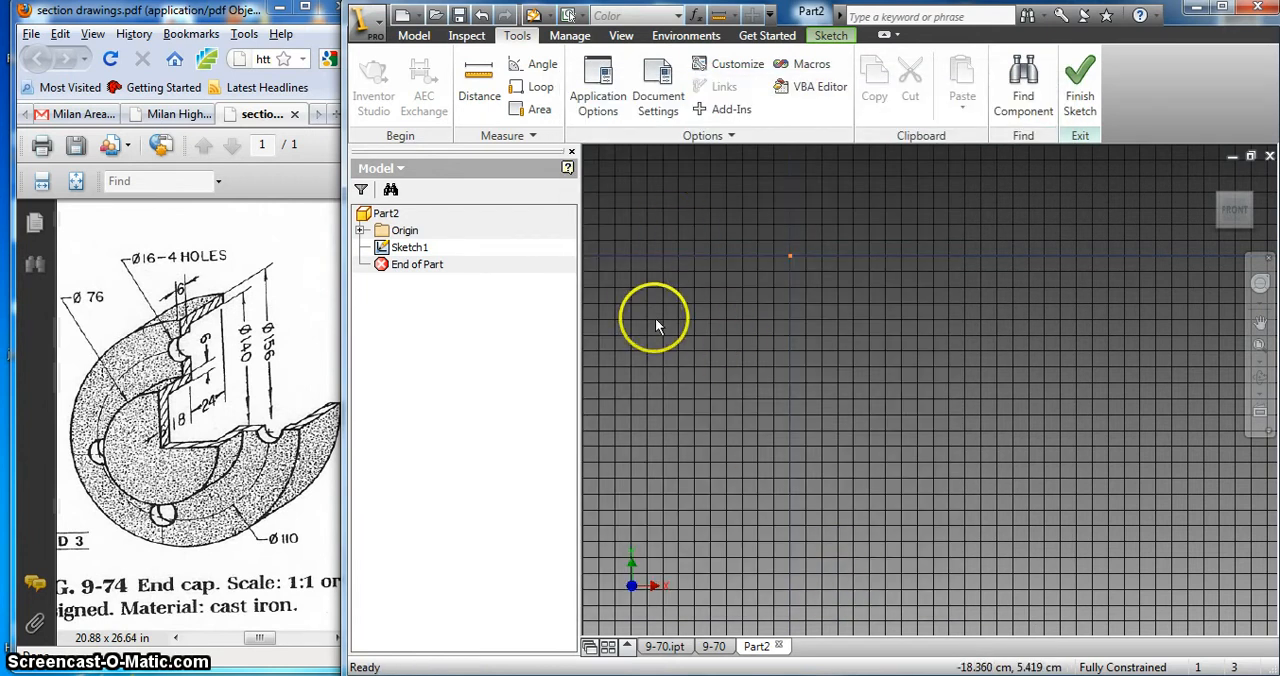
Step: Finish the empty sketch, reopen Sketch1 for editing and face its plane from the front
left_click(410, 248)
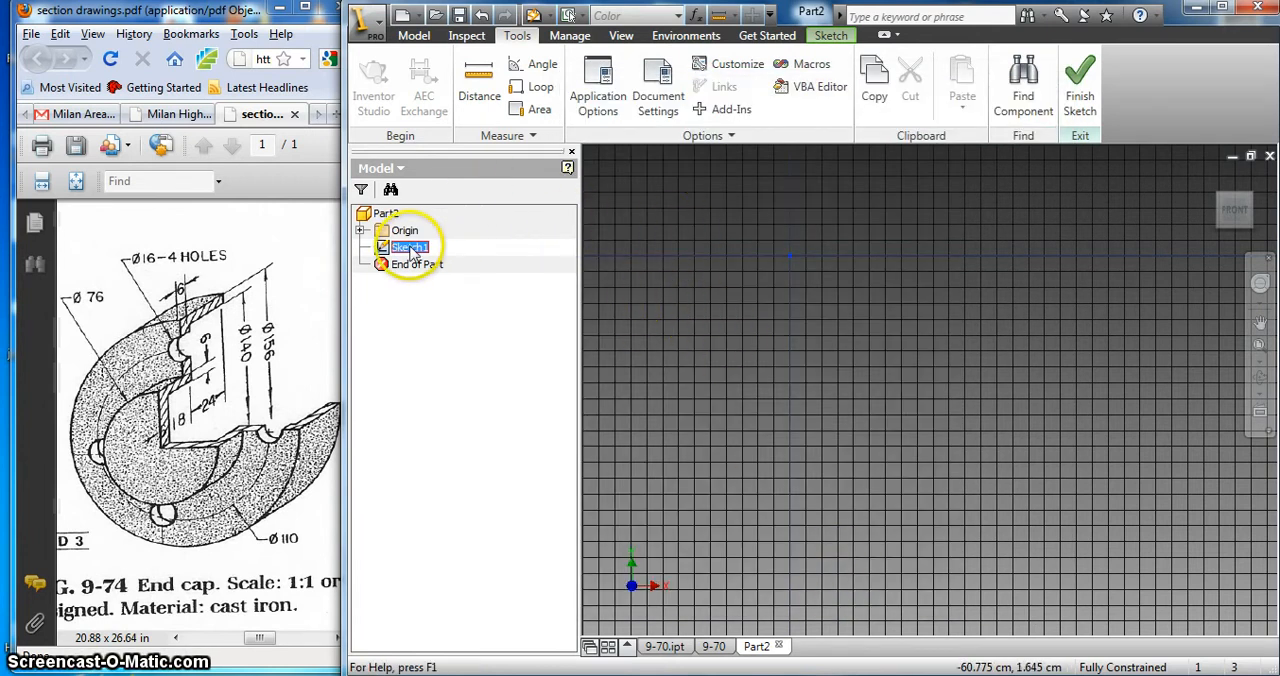
right_click(785, 287)
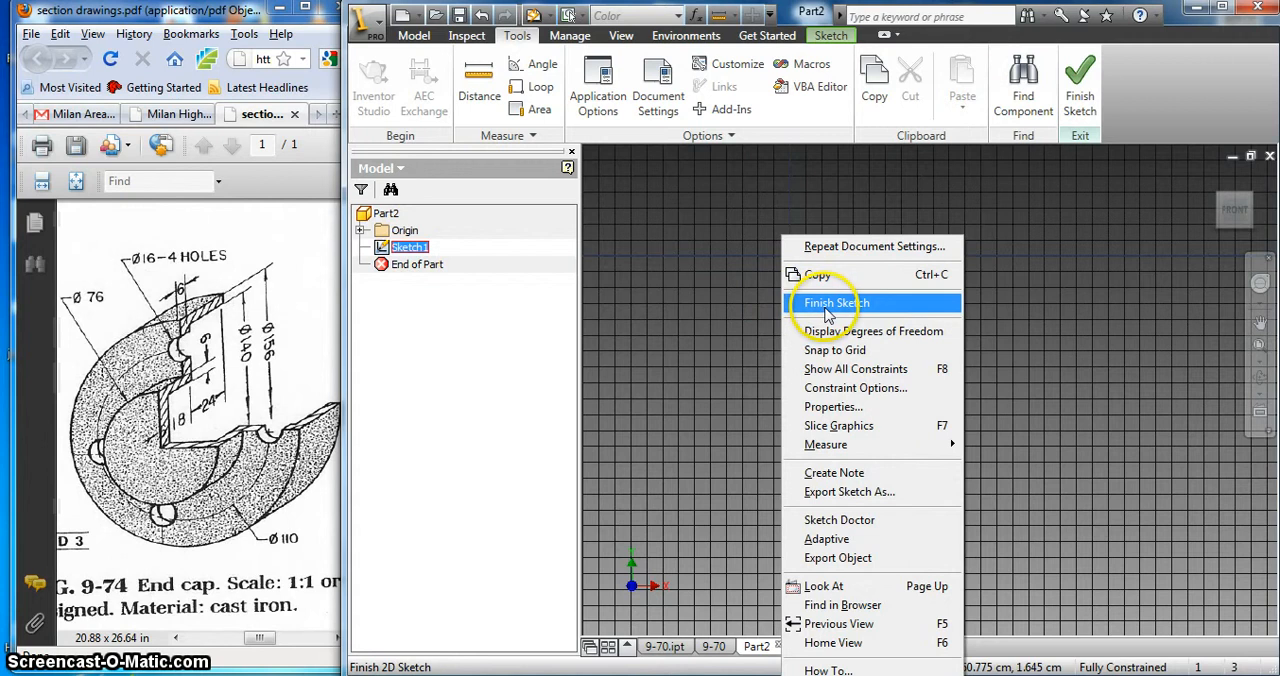
left_click(820, 300)
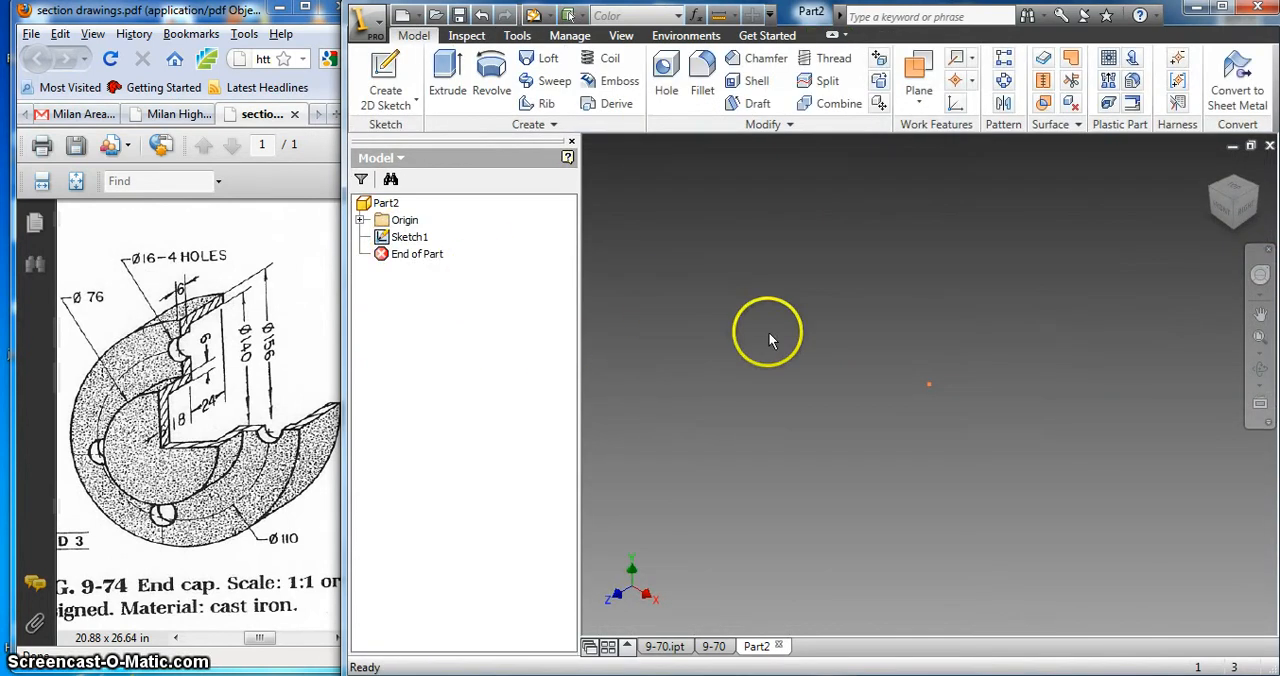
double_click(404, 242)
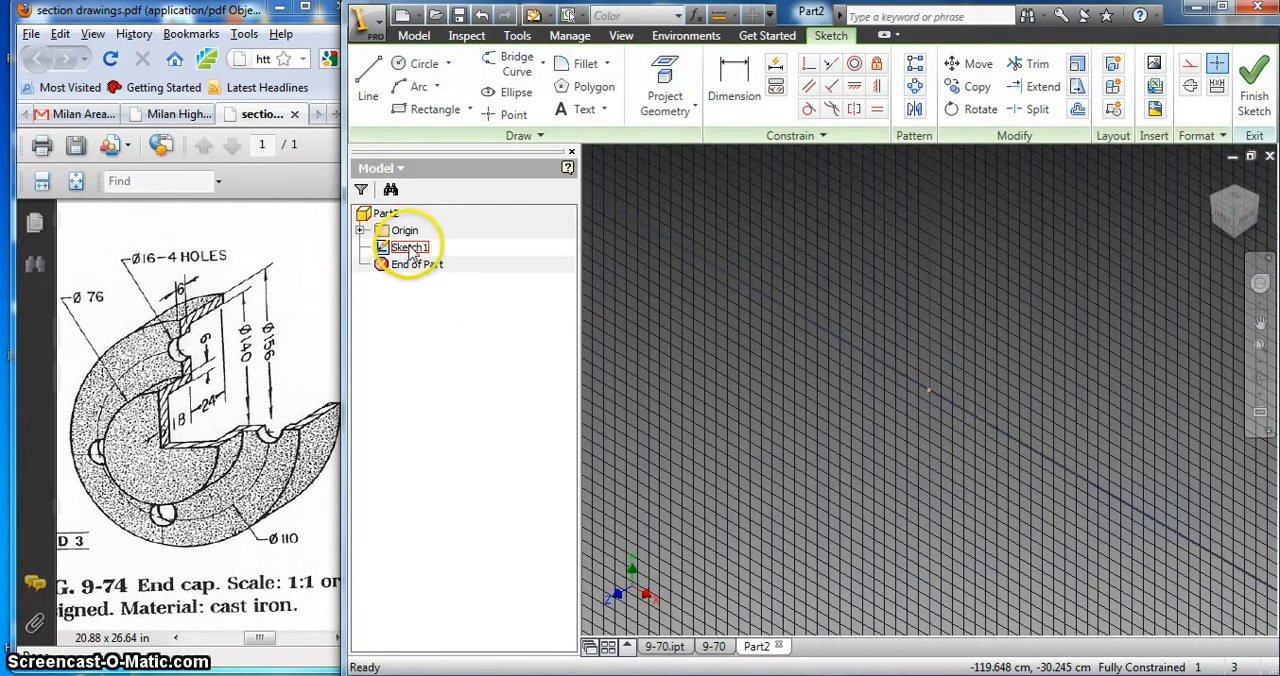
left_click(1222, 222)
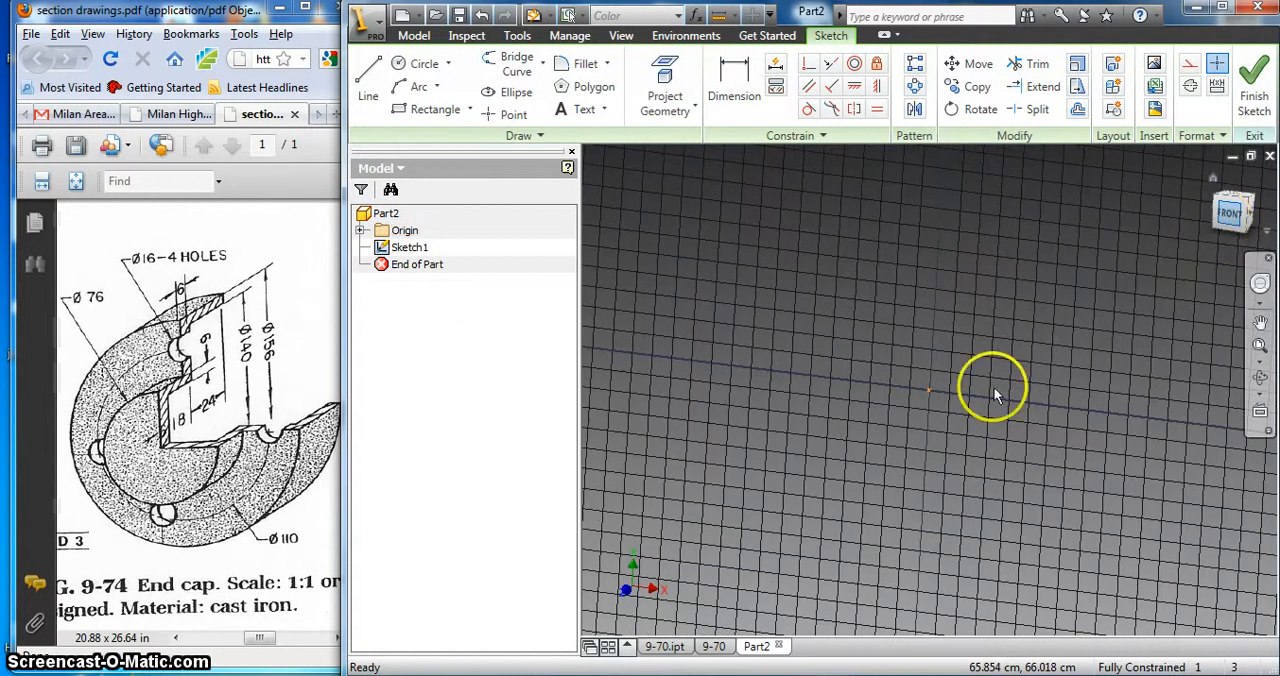
Step: Draw a vertical line 6 cm long, above and to the left of the sketch origin
left_click(368, 78)
left_click(762, 203)
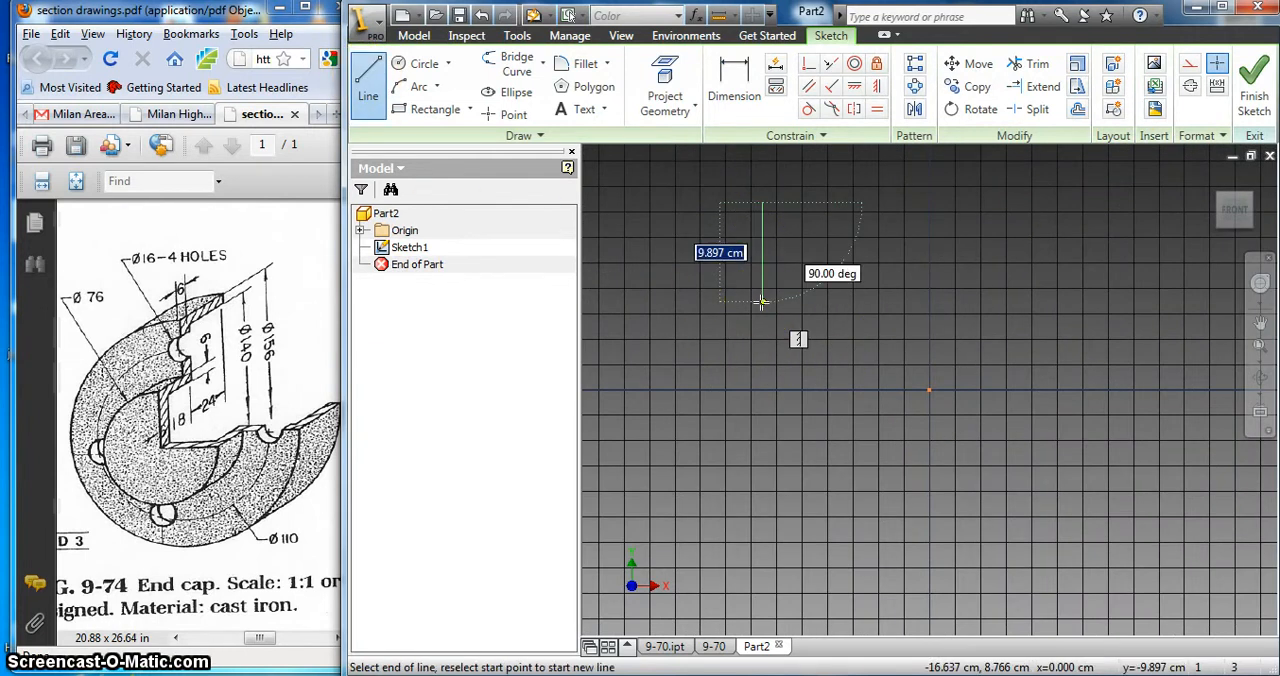
type("6")
key("Return")
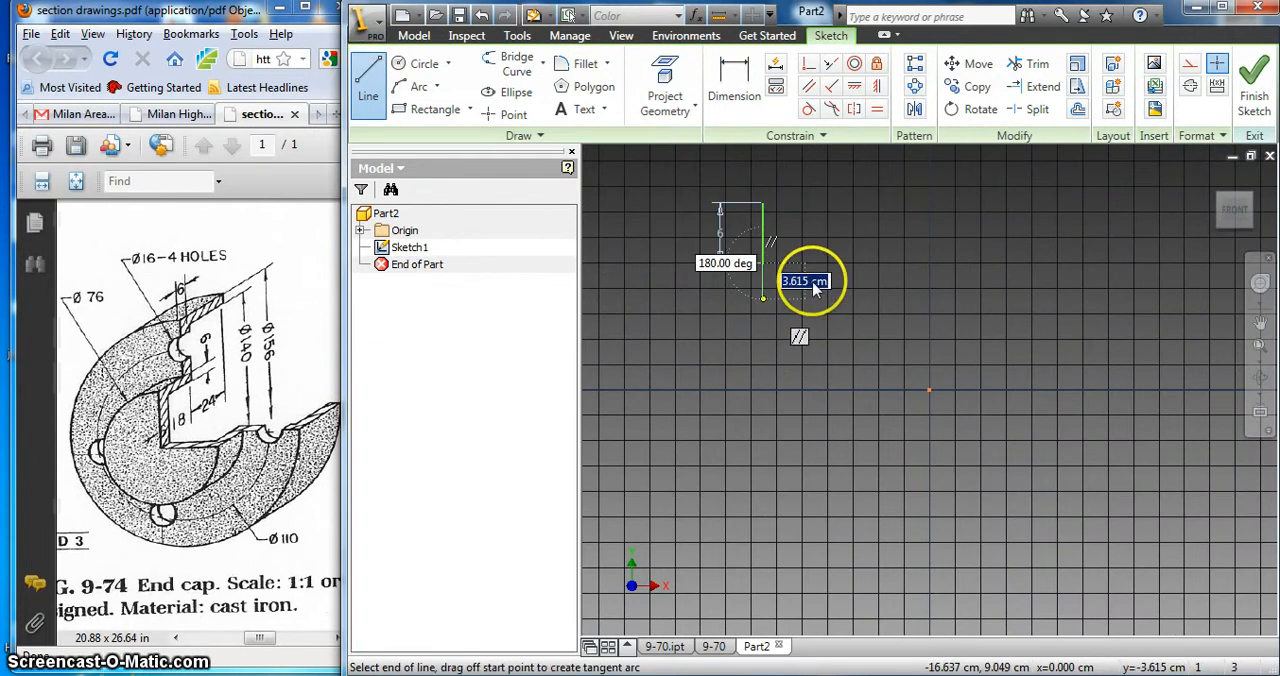
right_click(871, 279)
left_click(904, 290)
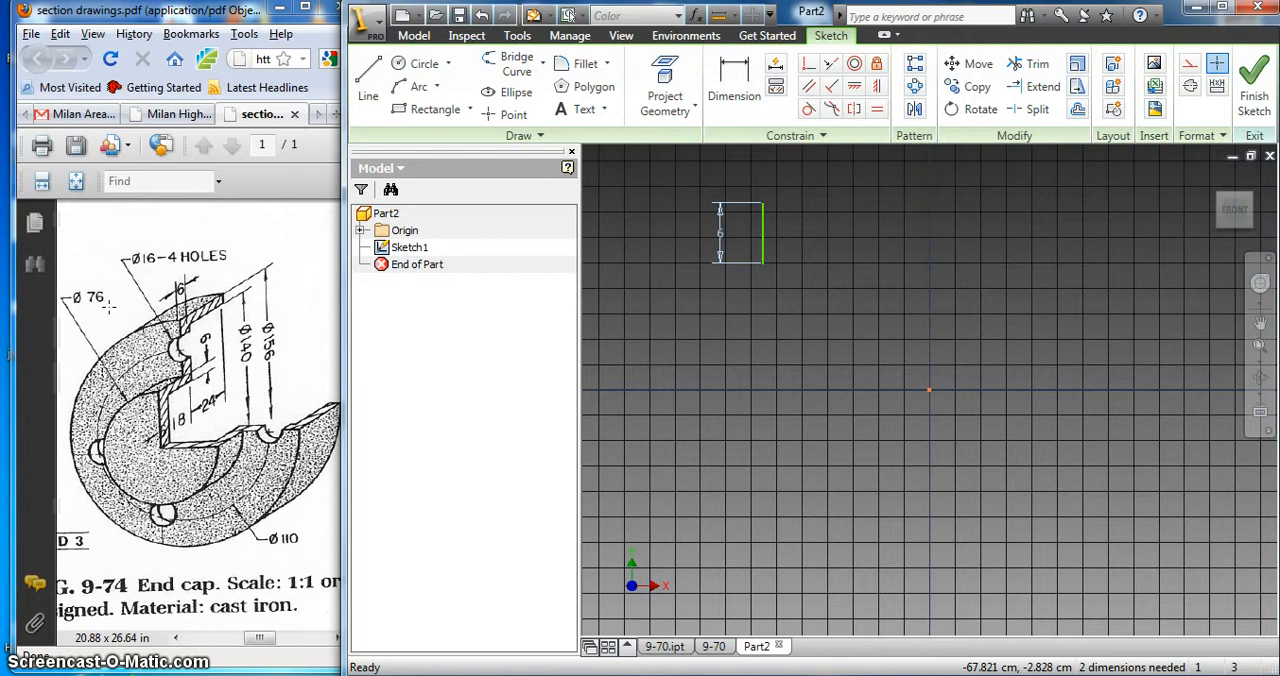
Step: Draw a horizontal line 38 cm long to the right from the upper end of the 6 cm line
left_click(368, 80)
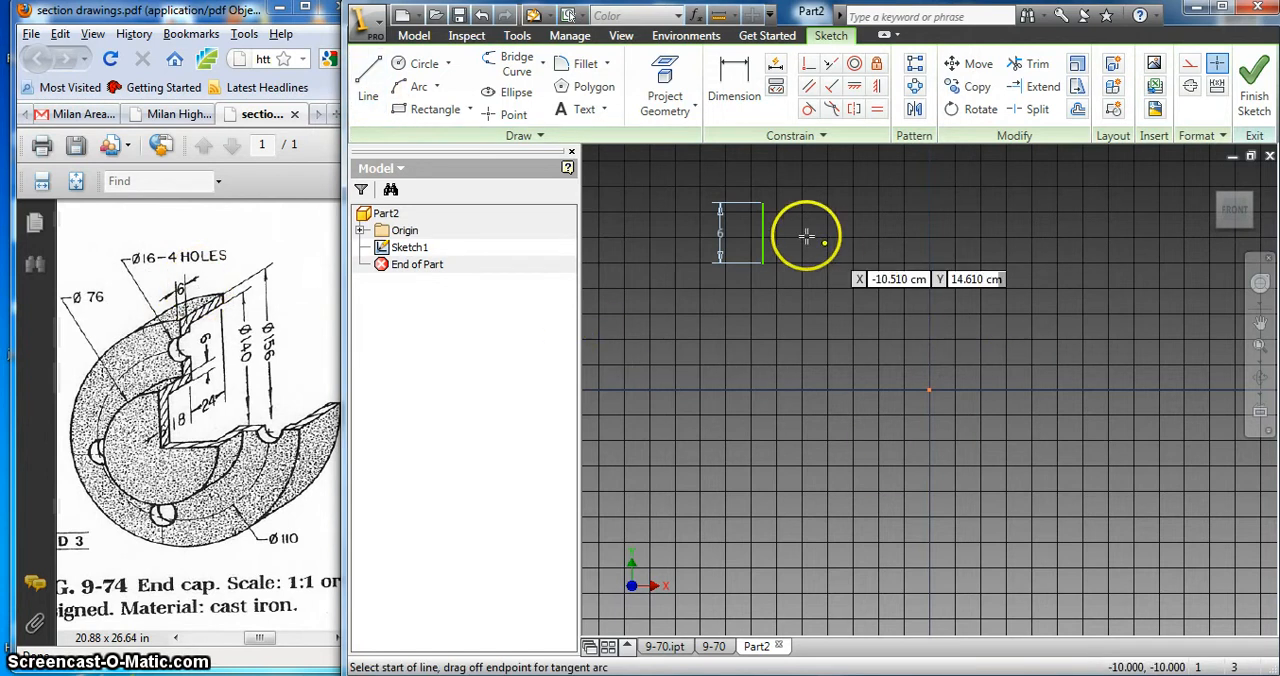
left_click(763, 204)
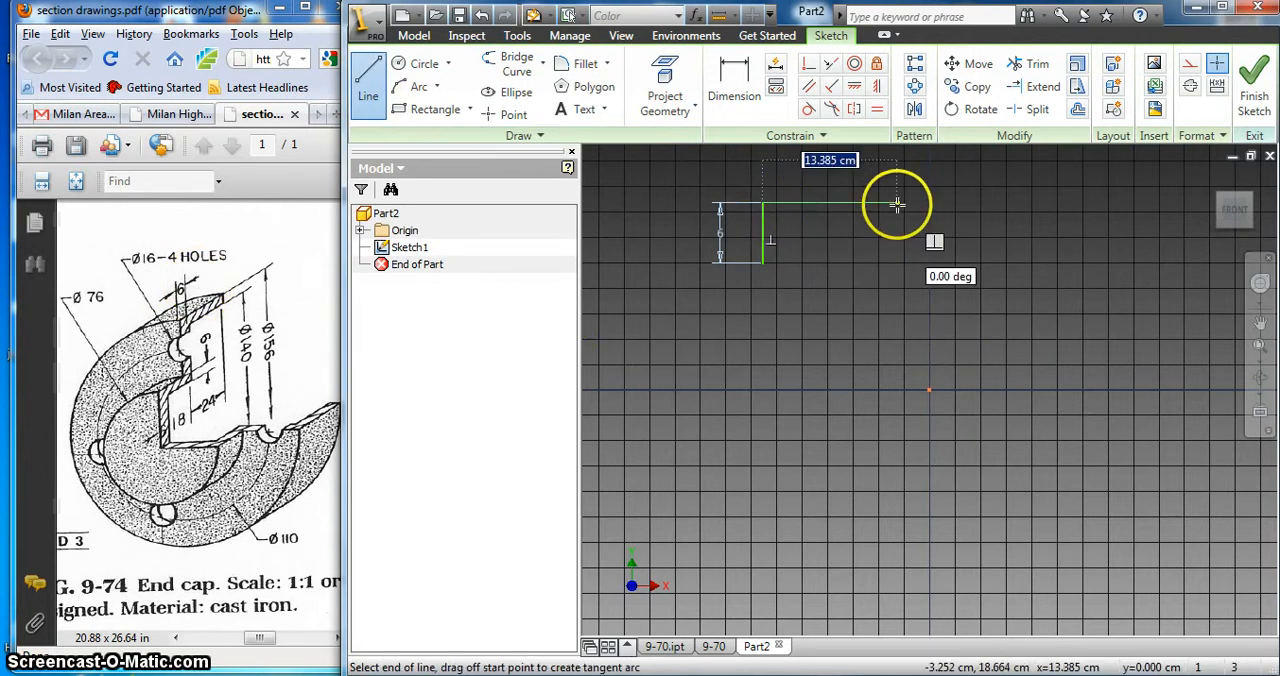
type("38")
key("Return")
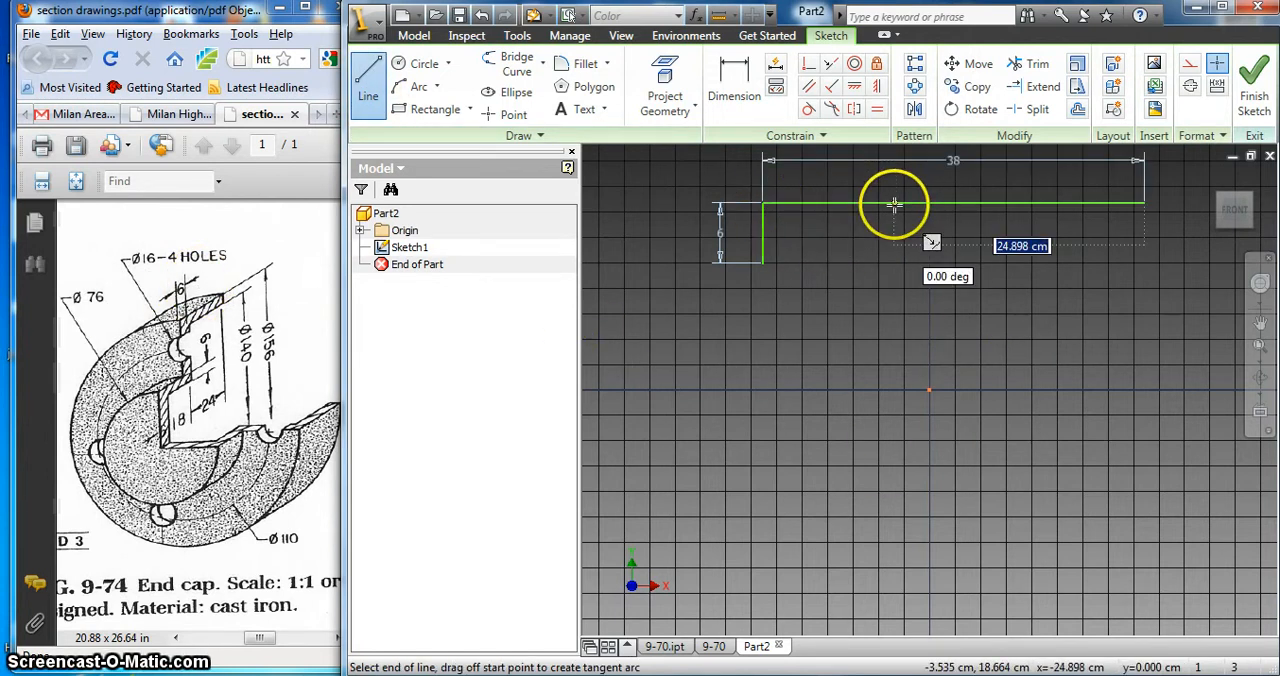
right_click(906, 207)
left_click(935, 219)
scroll(1100, 260, "up", 3)
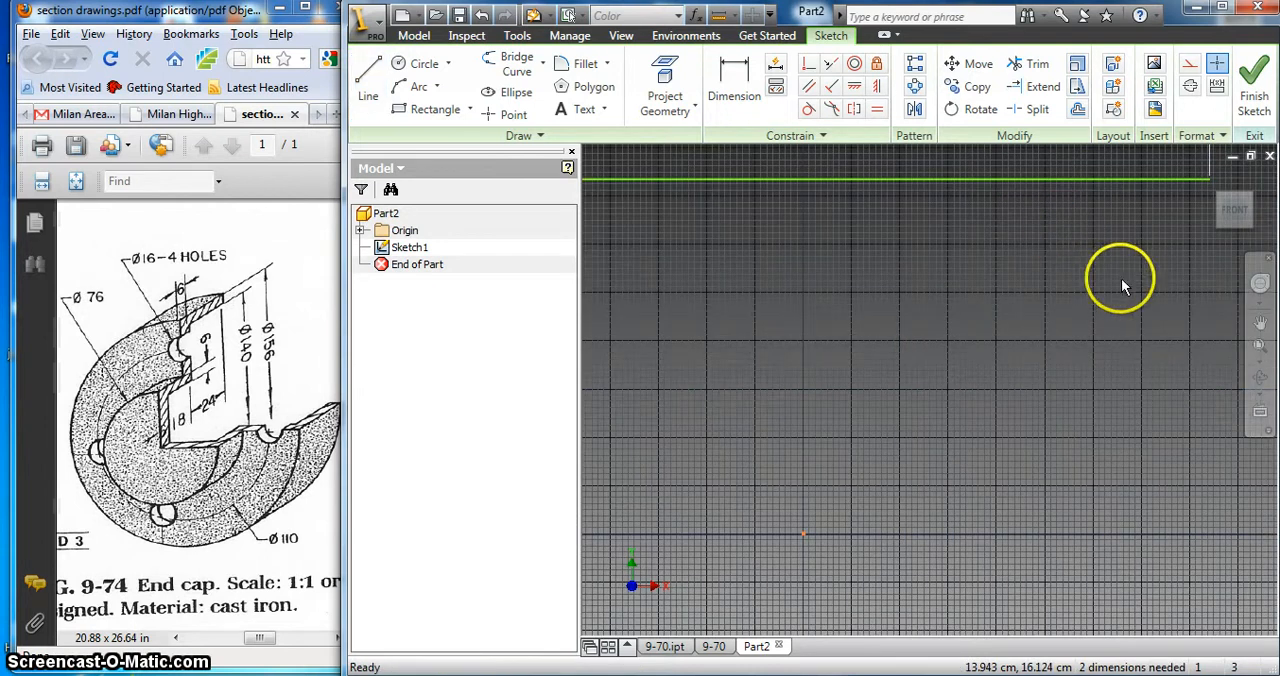
middle_click_drag(1093, 289, 854, 268)
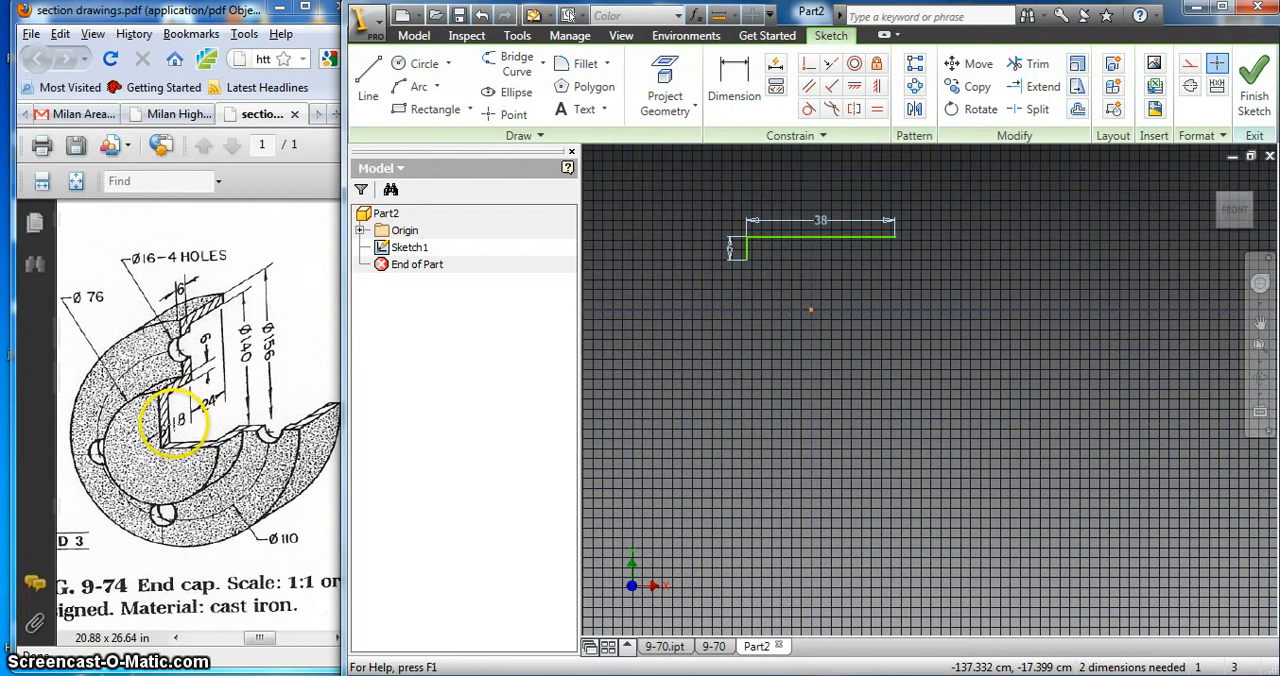
Step: Continue the profile from the right end of the 38 cm line with lines 18 cm down and 40 cm to the right
left_click(366, 78)
left_click(896, 237)
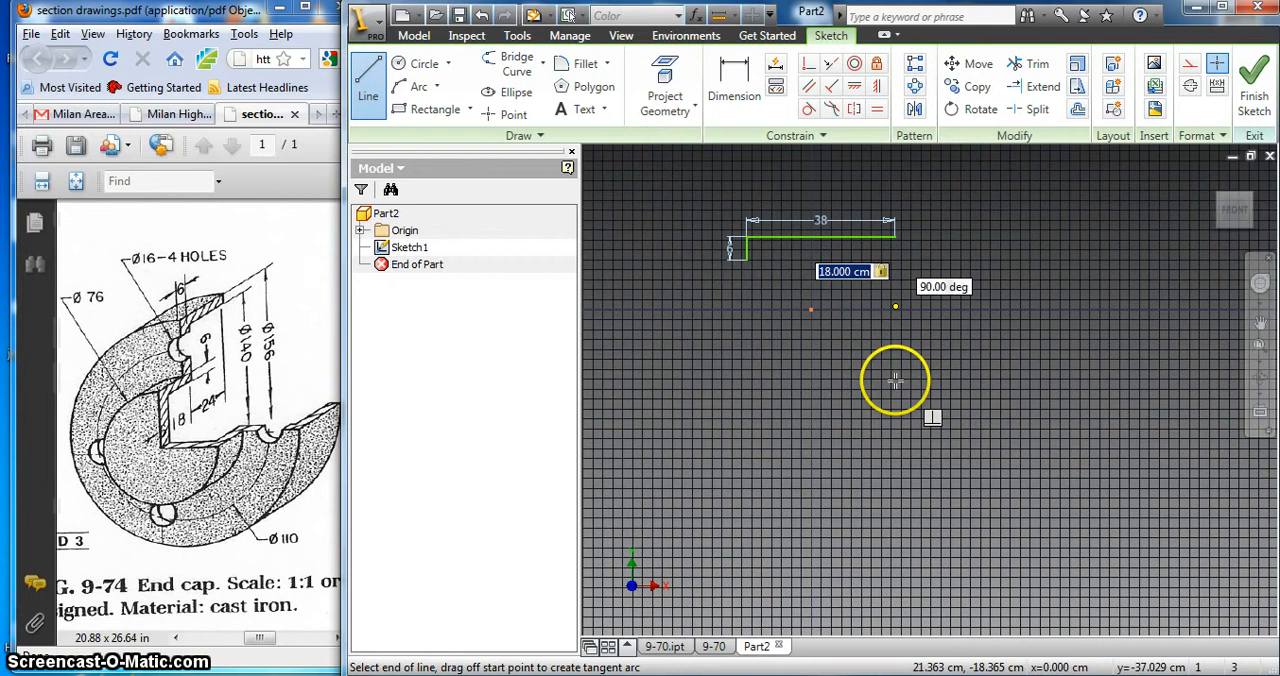
key("Return")
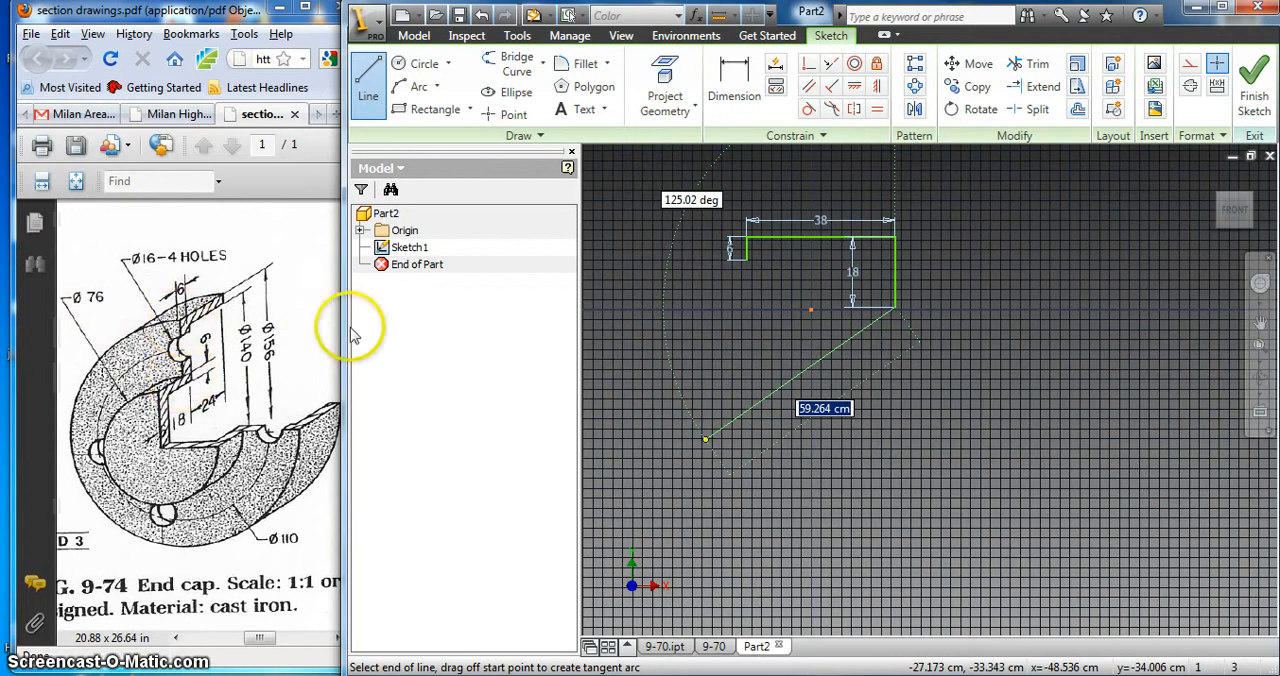
left_click(1051, 307)
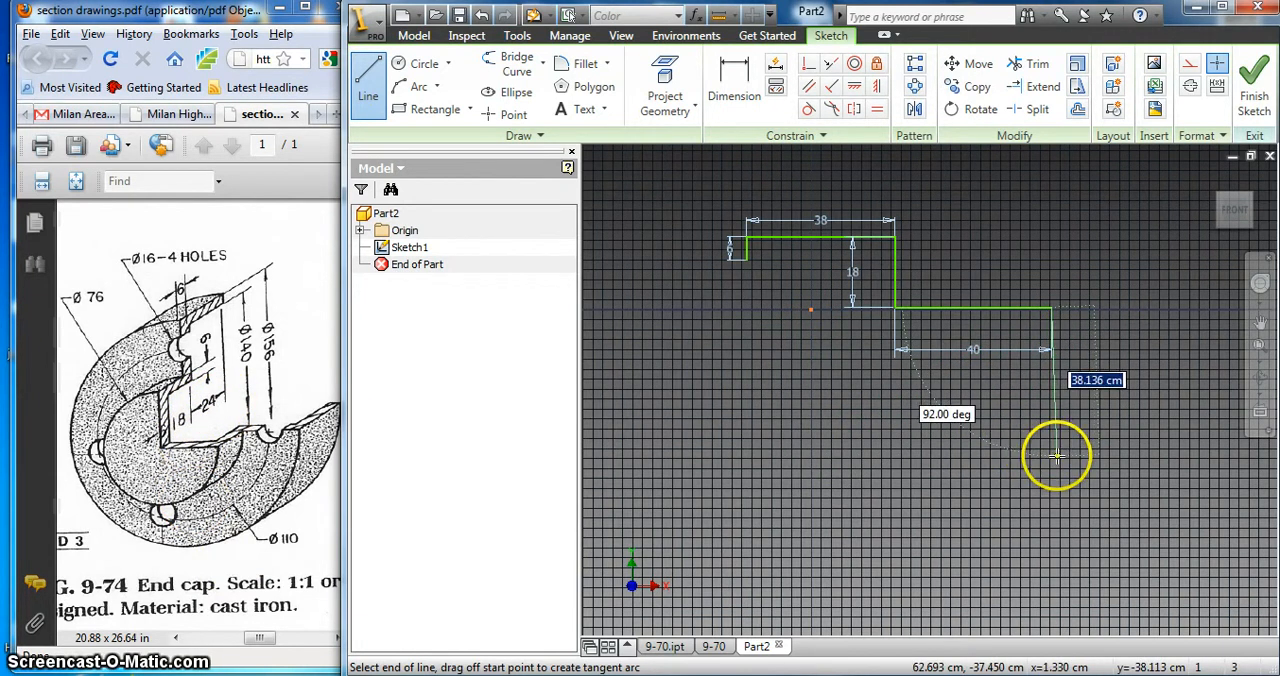
Step: Draw a vertical line 24 cm long down from the right end of the 40 cm line and end the Line command
type("2")
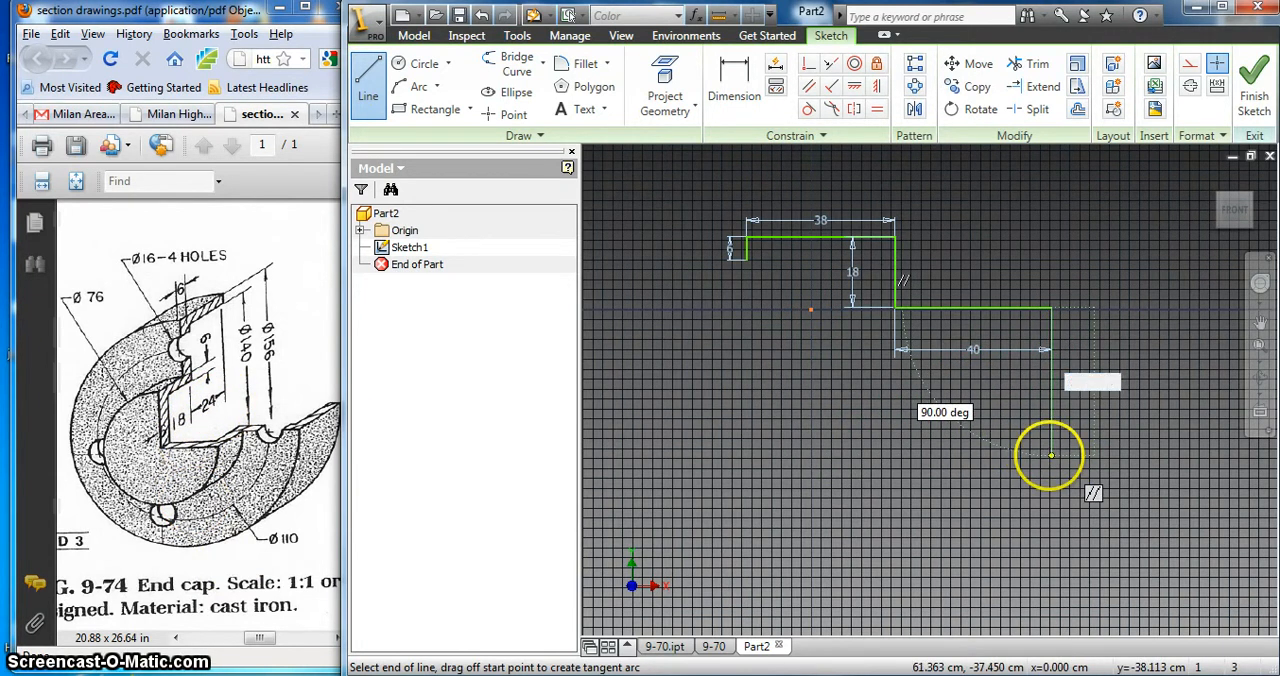
type("4")
key("Return")
right_click(1003, 428)
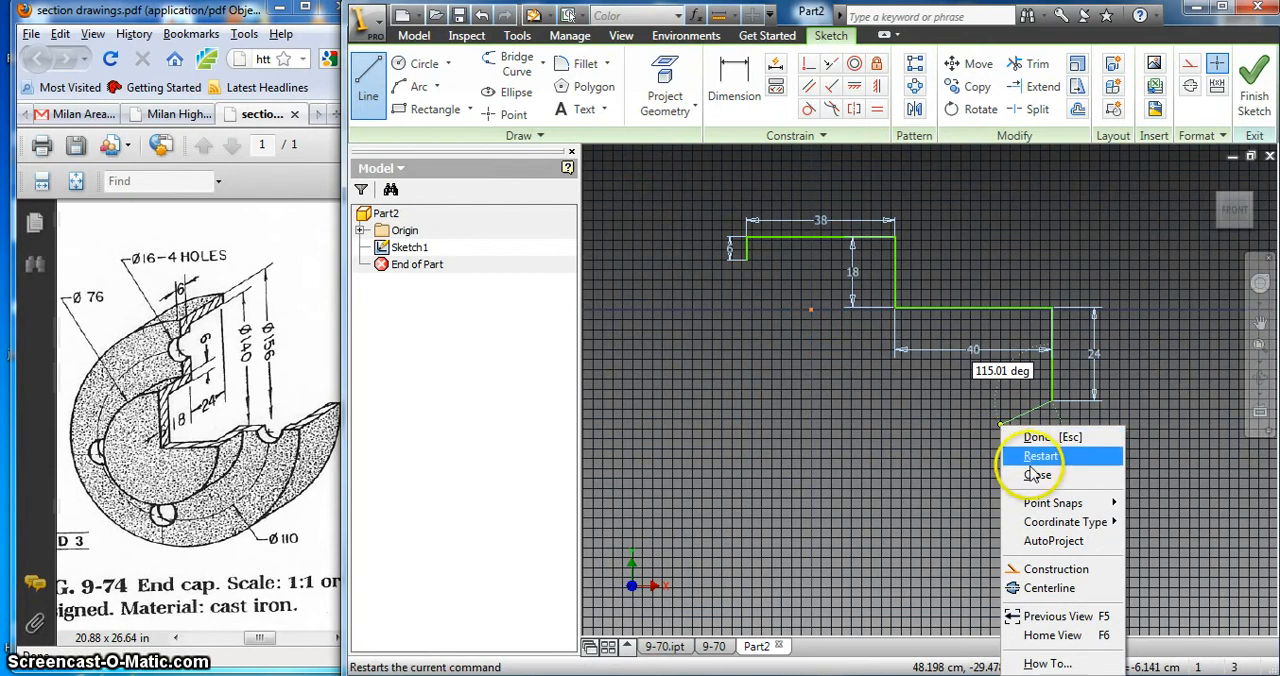
left_click(996, 425)
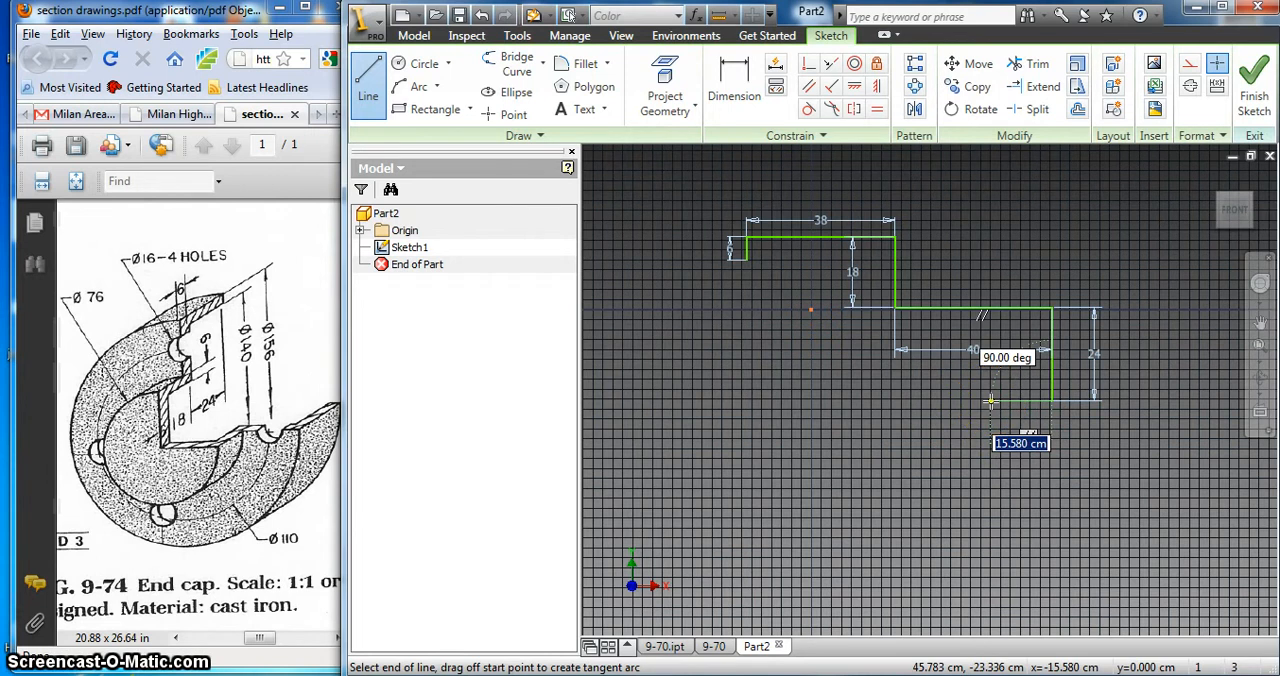
right_click(1005, 420)
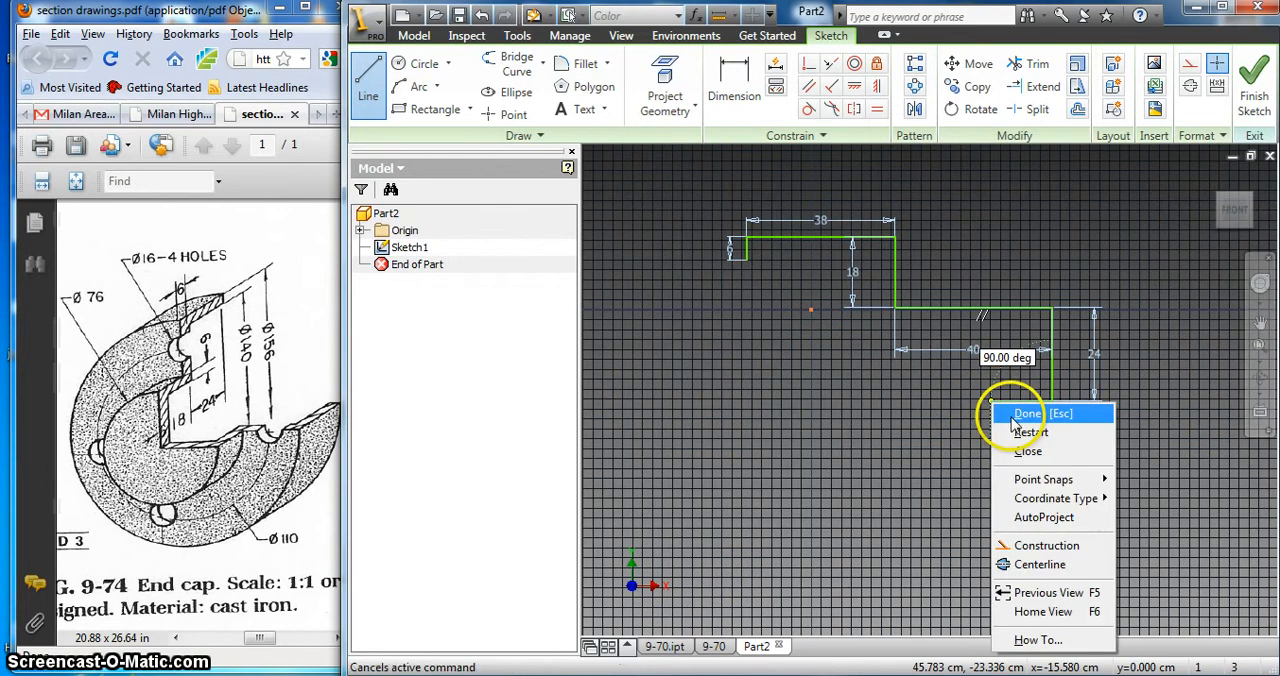
left_click(1035, 418)
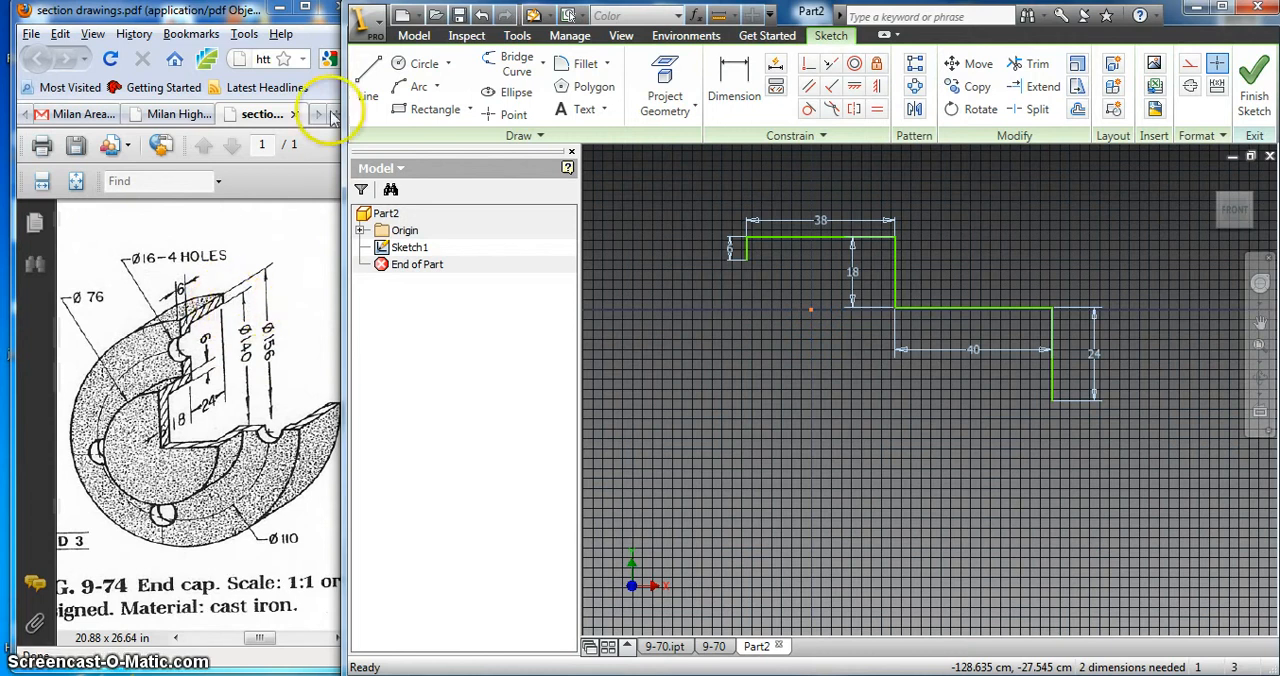
Step: Continue the profile from the lower end of the 24 cm line with lines 8 cm to the left and 18 cm up
left_click(362, 78)
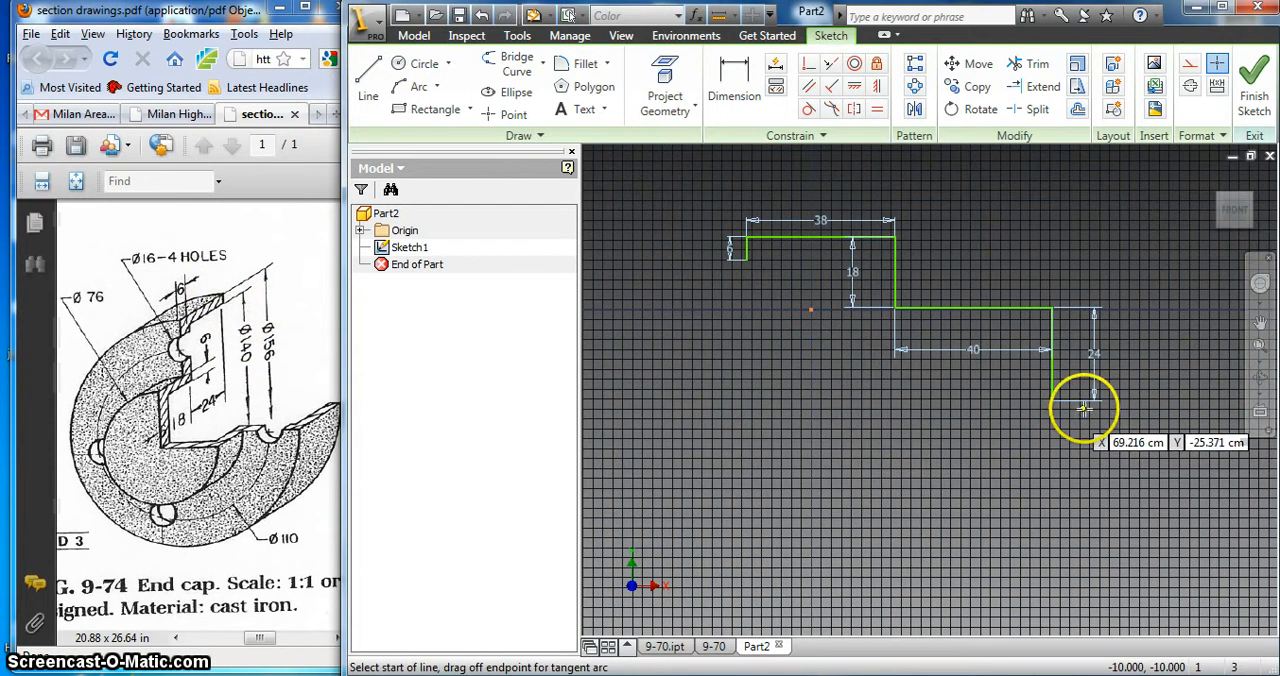
left_click(1052, 400)
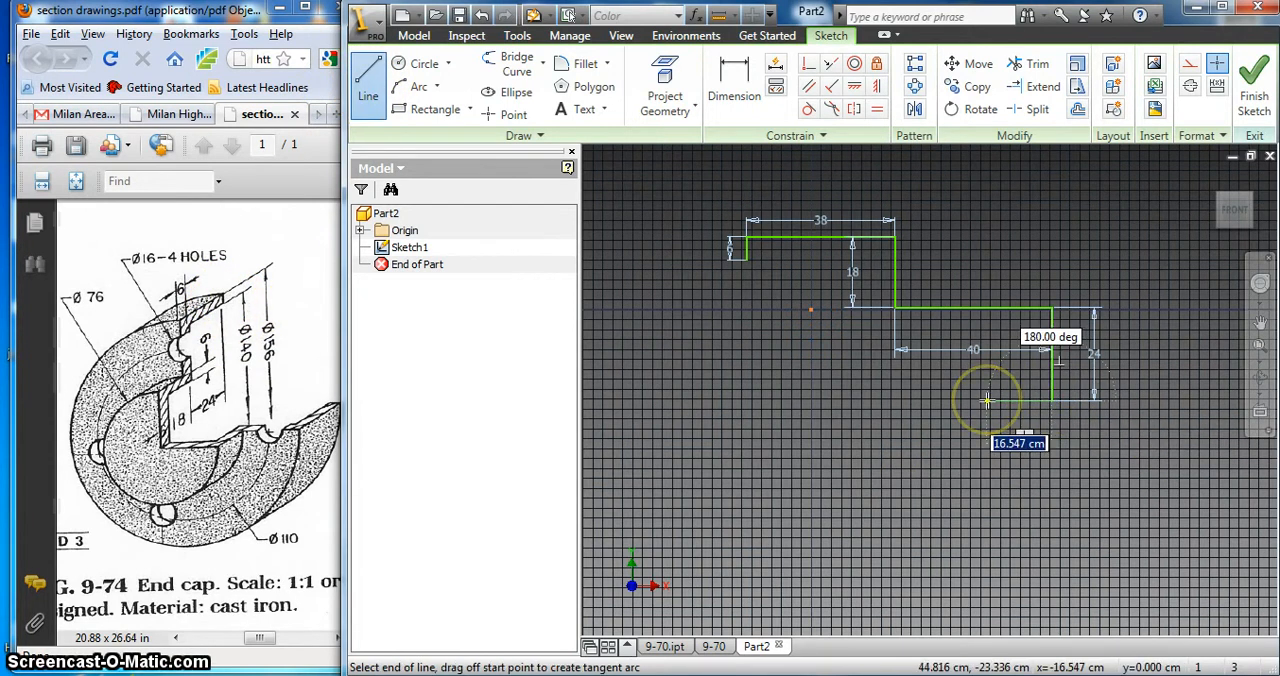
left_click(1020, 400)
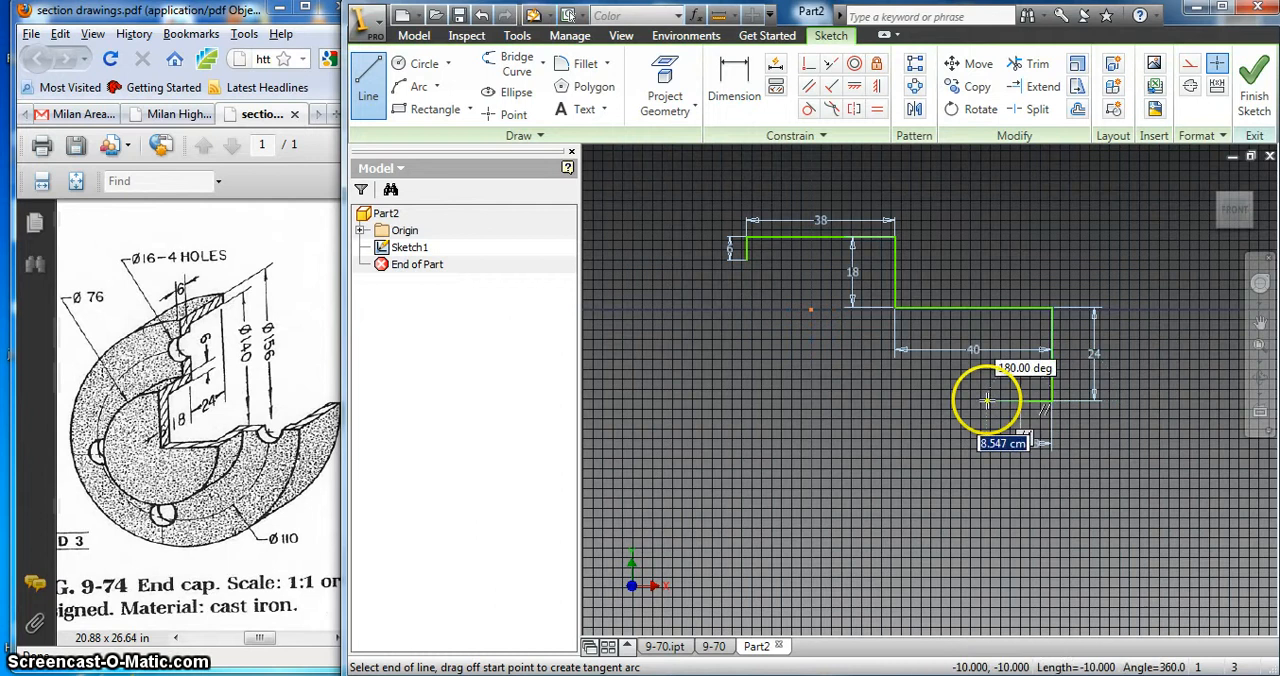
left_click(1020, 332)
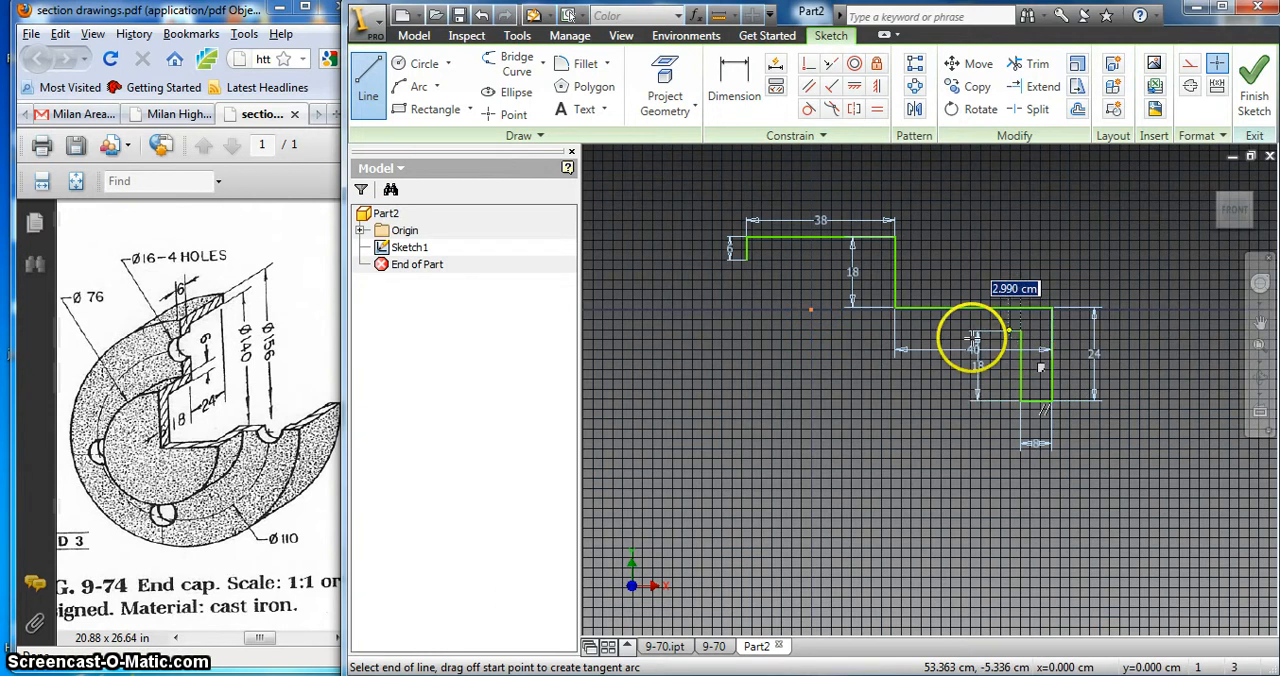
Step: Draw a horizontal line 38 cm long to the left from the upper end of the inner 18 cm line
left_click(871, 330)
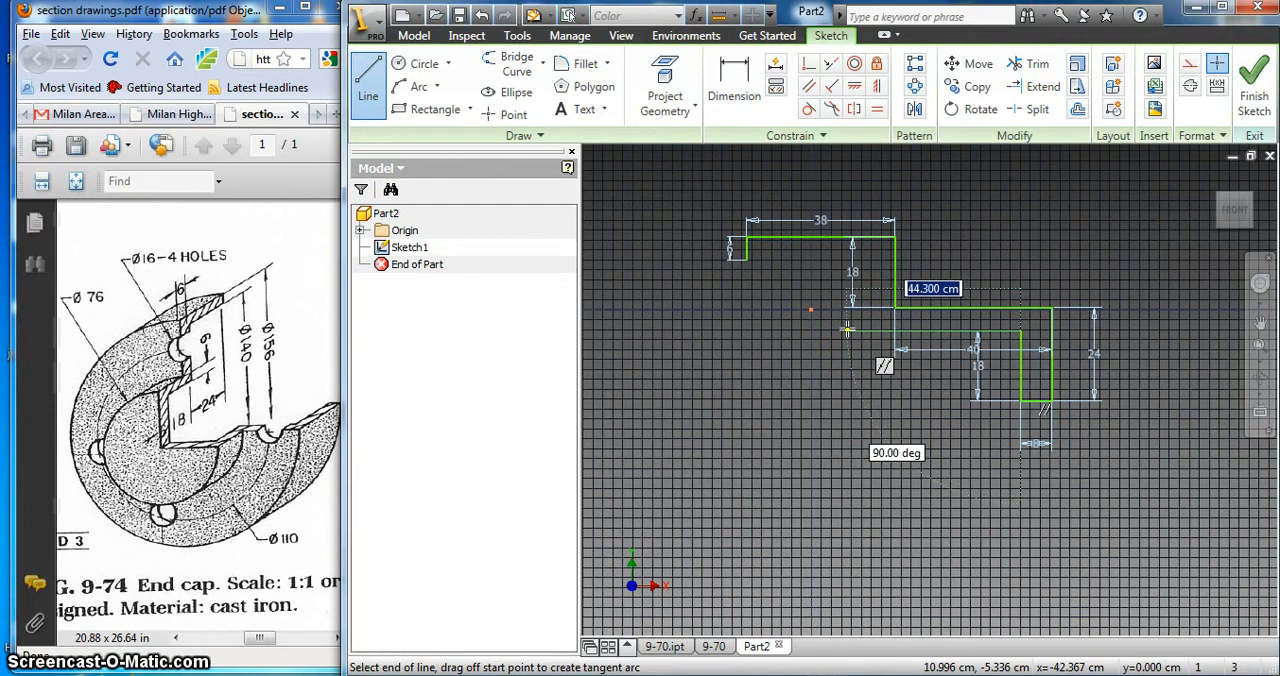
left_click(858, 330)
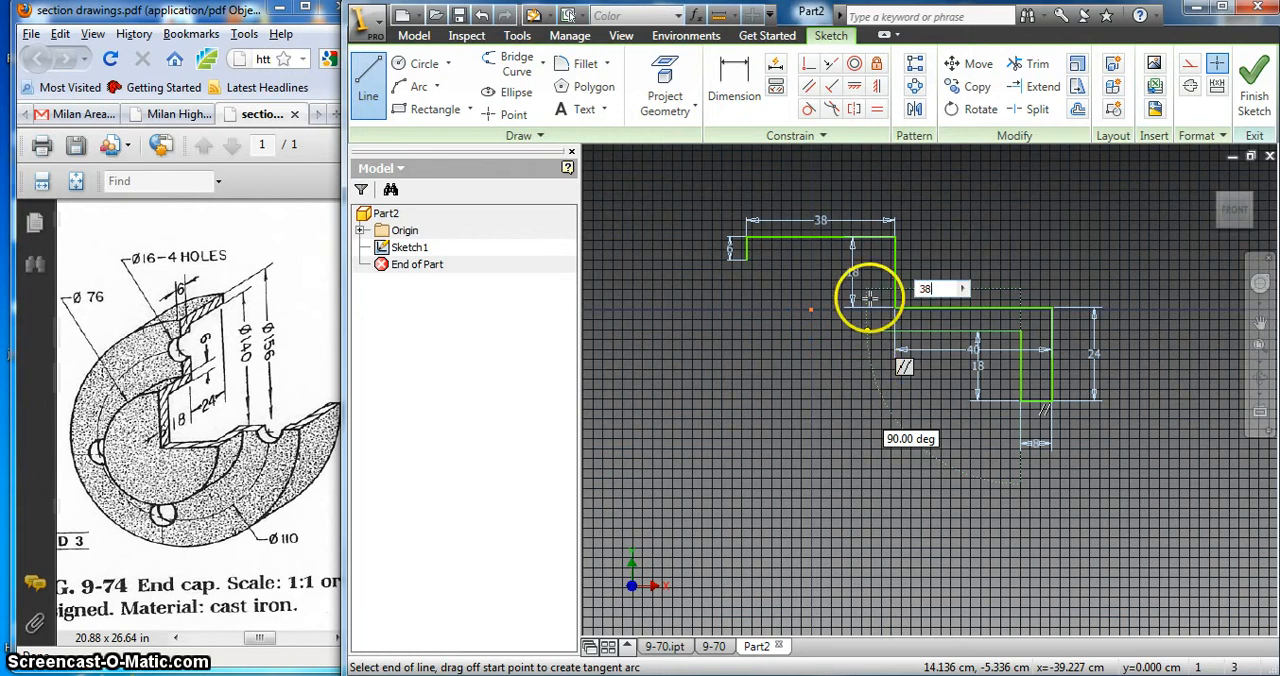
key("Return")
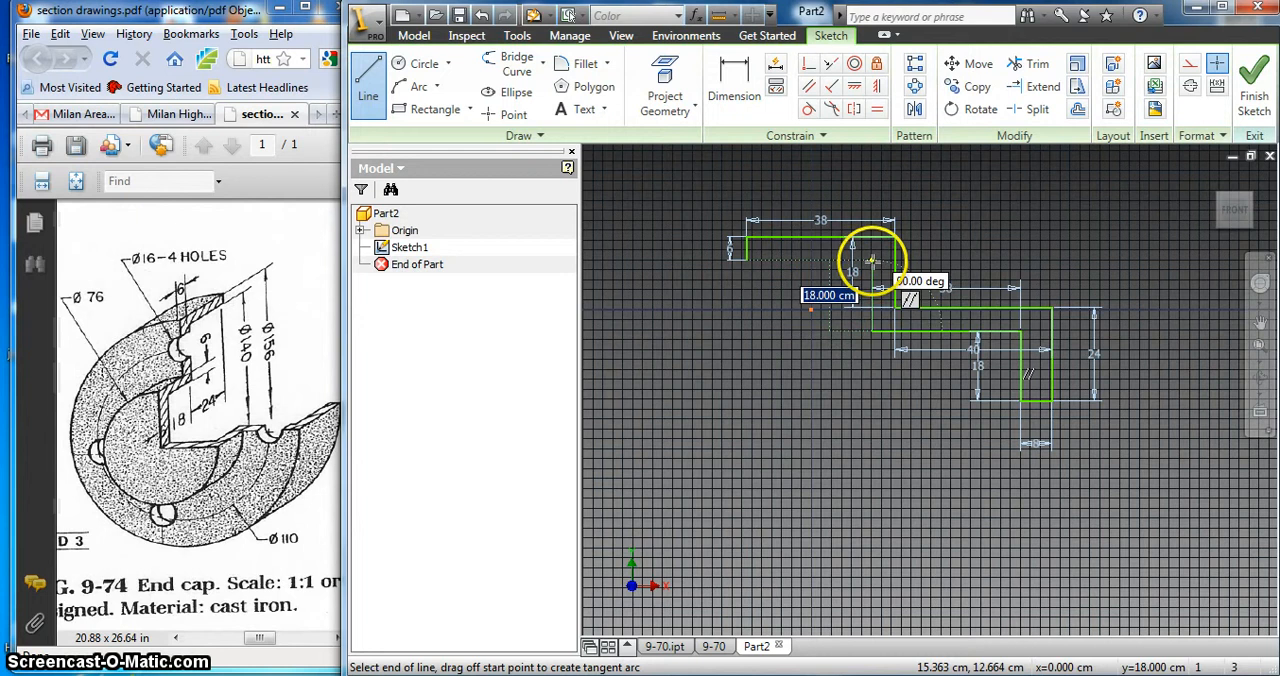
Step: Close the profile with lines 18 cm up and 32 cm left to the open end of the 6 cm line, and end the Line command
left_click(872, 261)
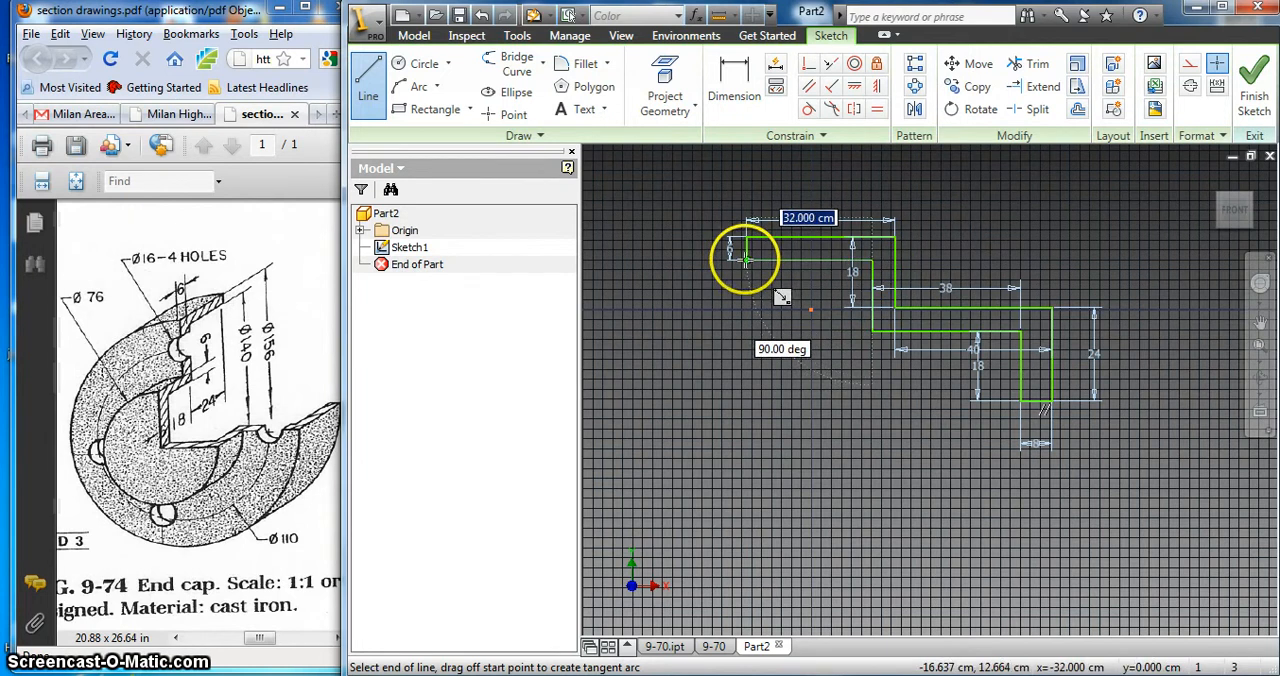
left_click(747, 260)
right_click(781, 316)
left_click(806, 327)
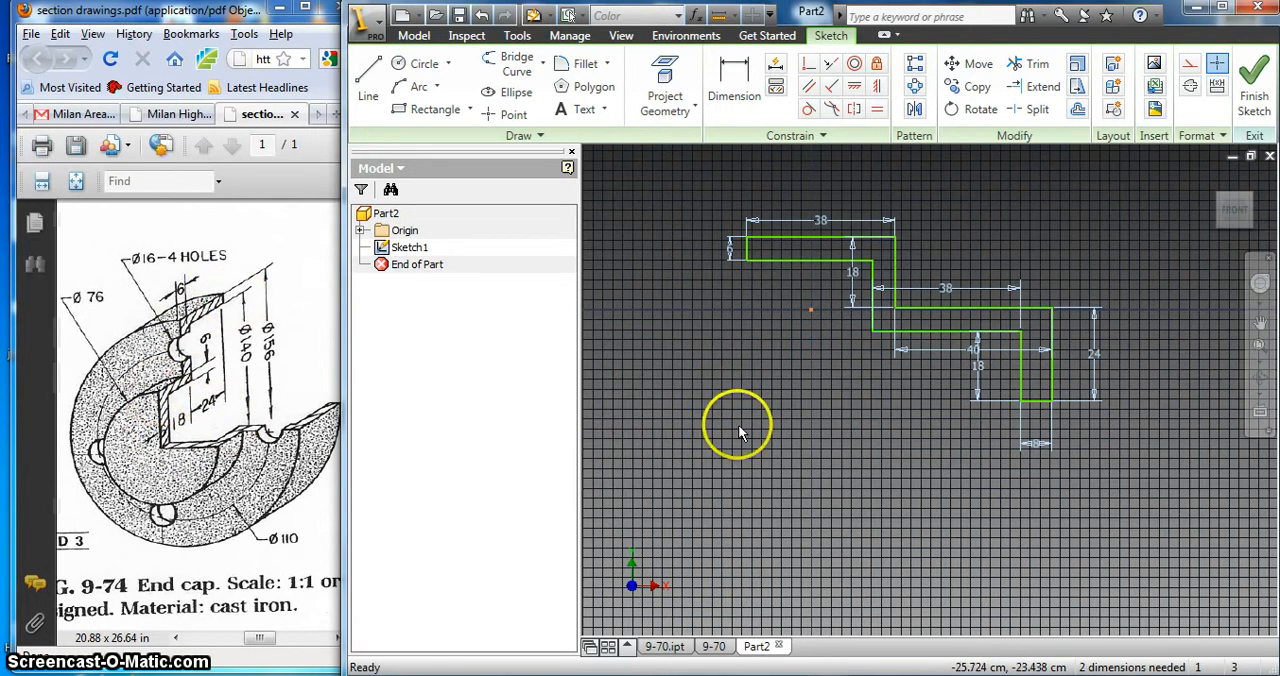
Step: Finish the sketch and revolve the closed profile with Full extents about its 6 cm vertical edge
right_click(788, 338)
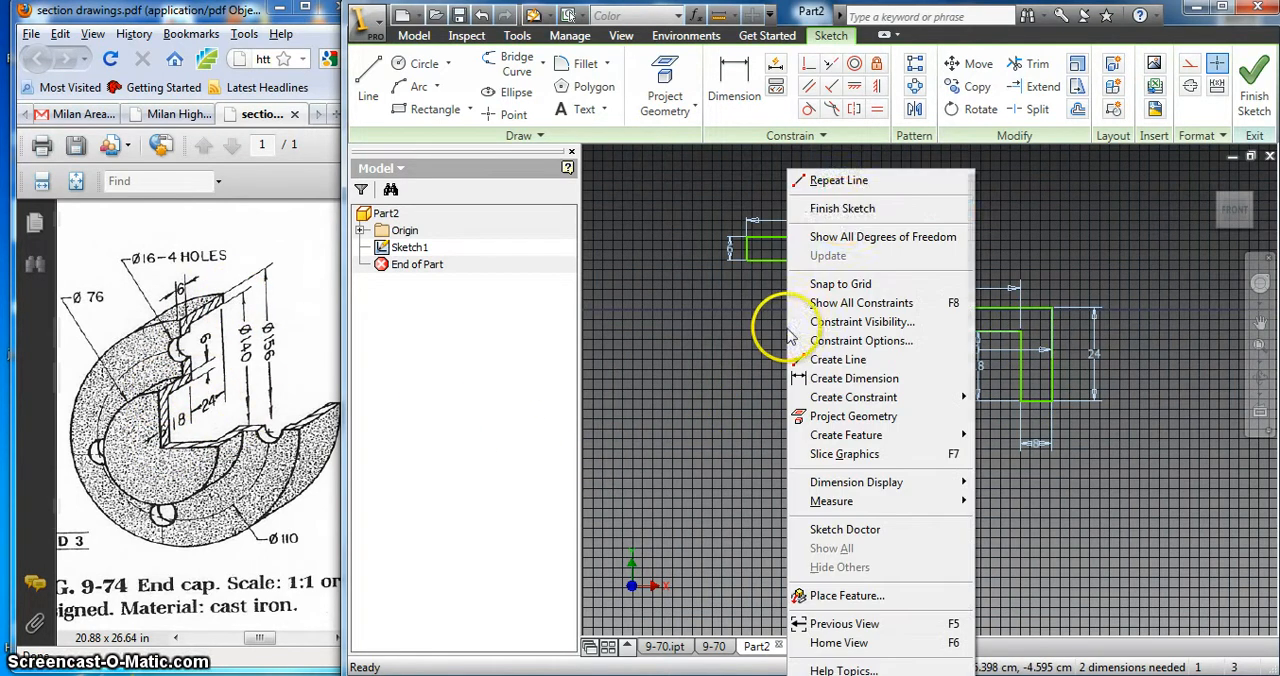
left_click(842, 208)
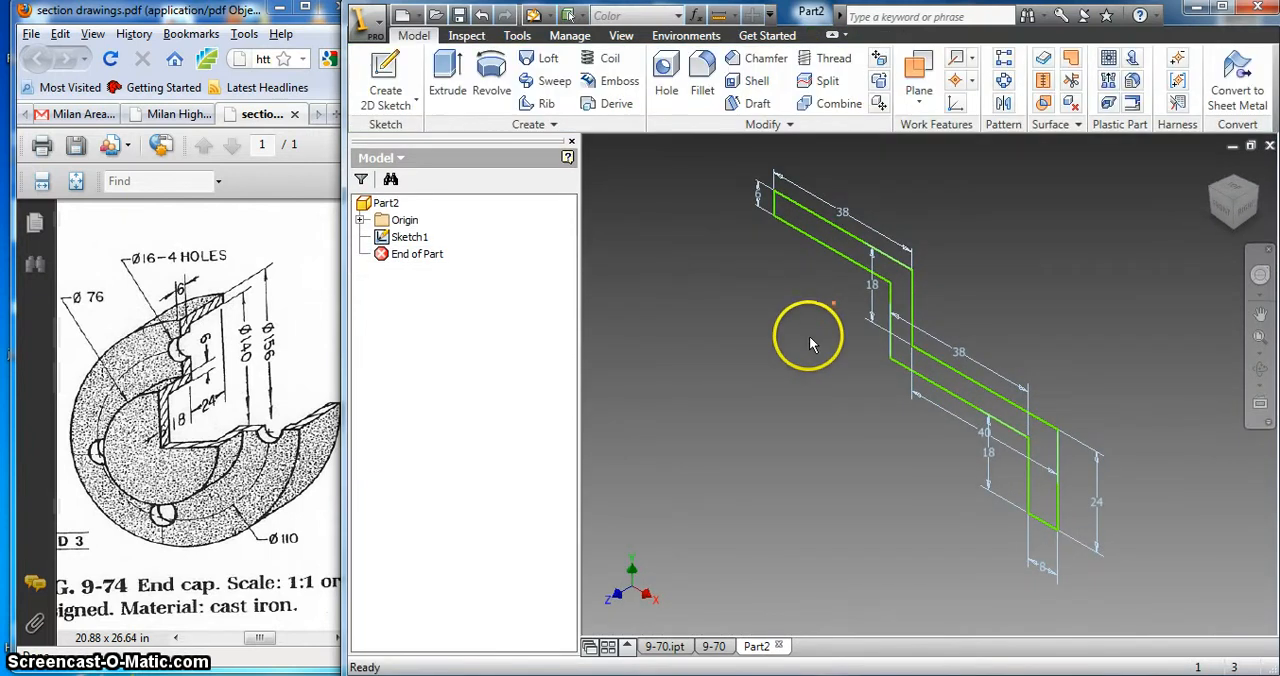
left_click(495, 80)
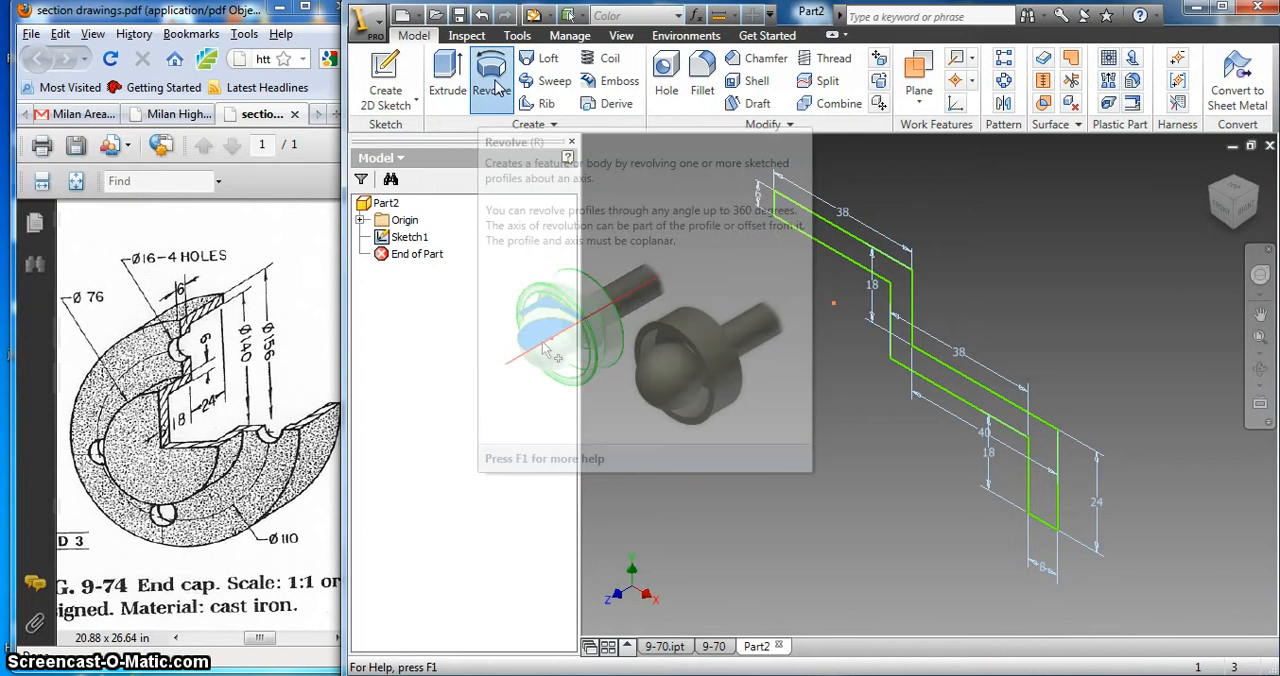
left_click_drag(720, 140, 533, 101)
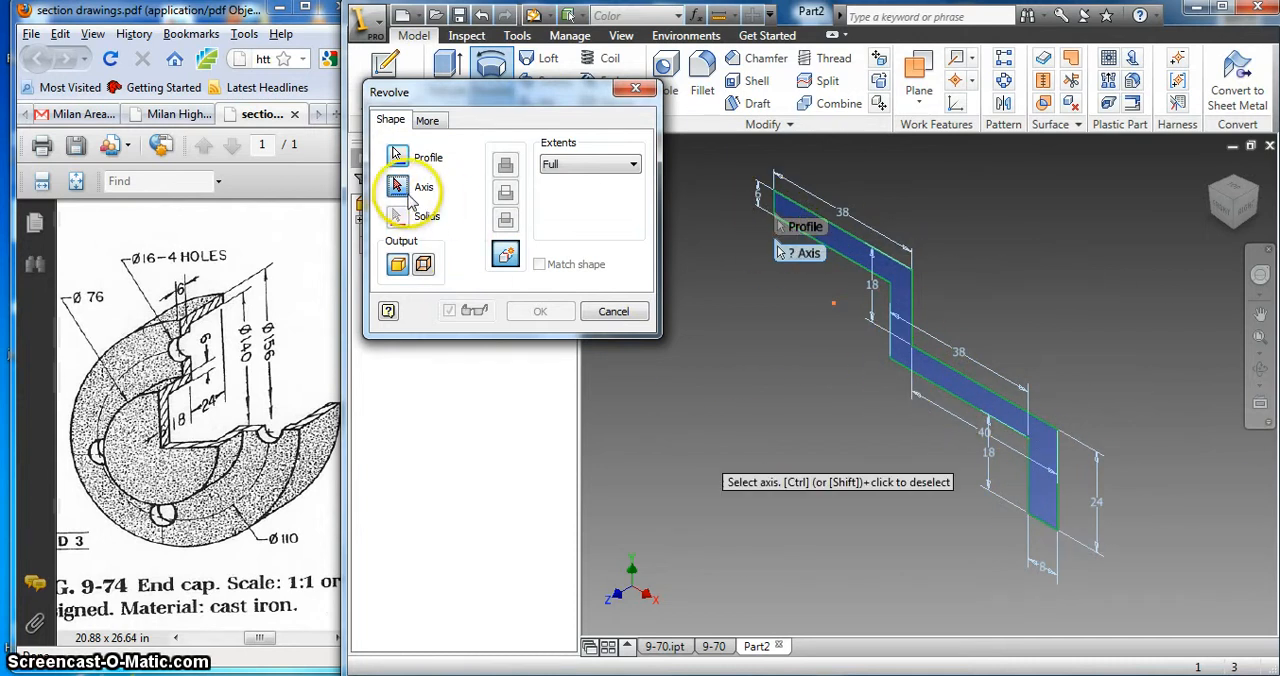
left_click(786, 221)
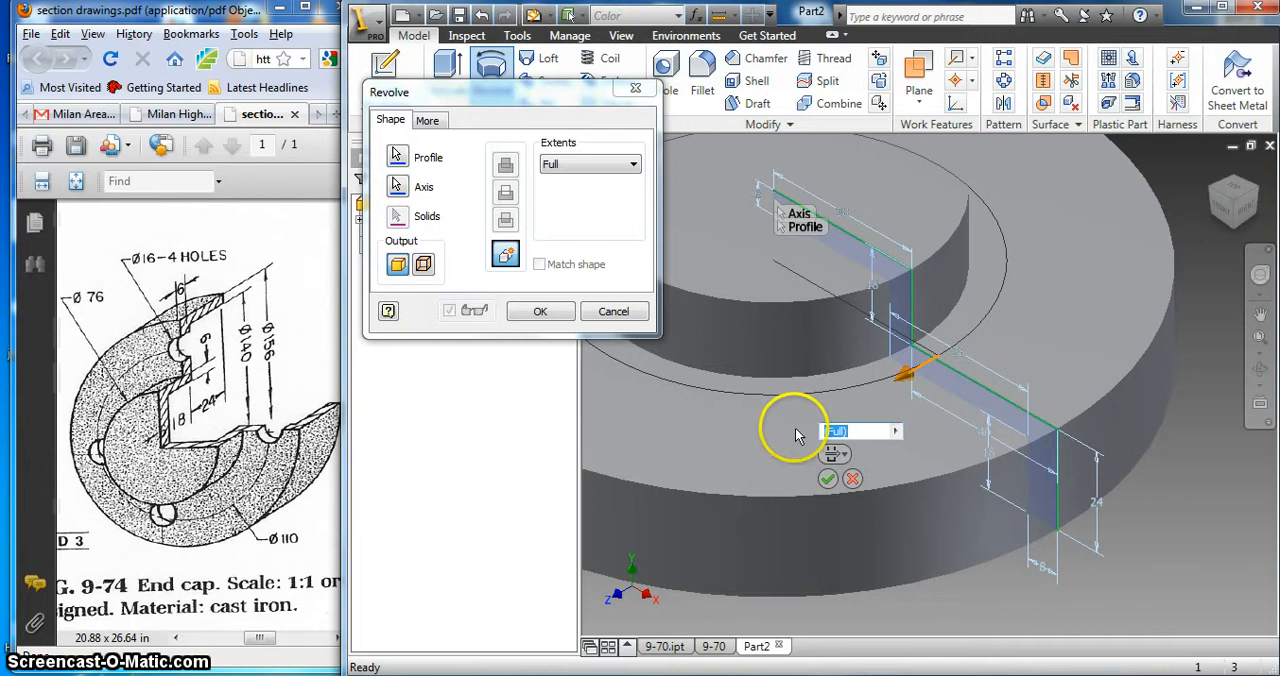
left_click(551, 317)
Step: Examine the stepped upper side of the revolved end cap from different angles
scroll(848, 337, "up", 4)
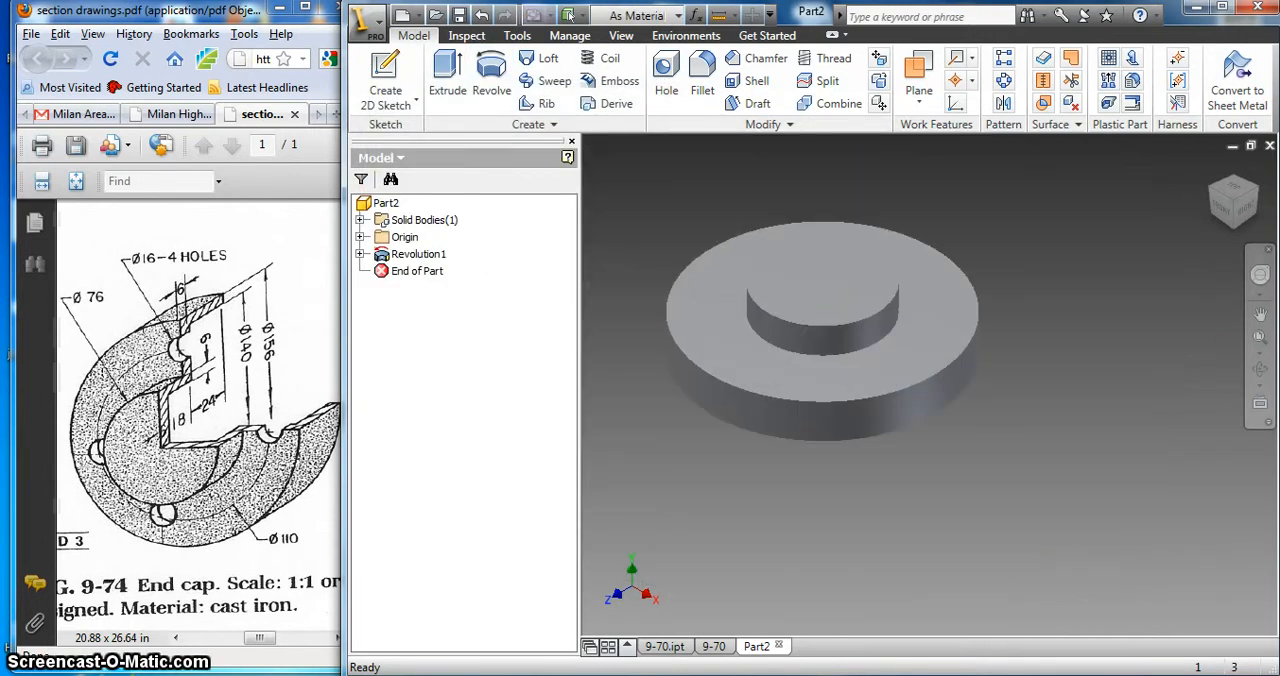
left_click(1260, 369)
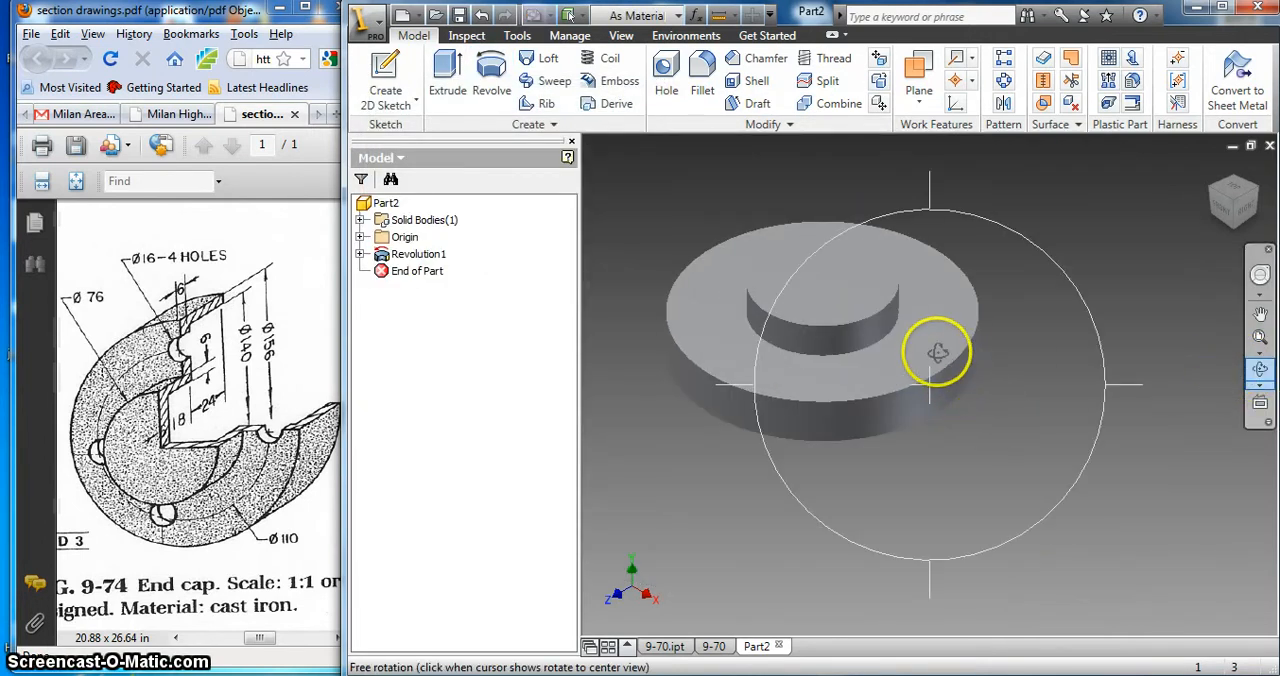
left_click_drag(911, 314, 953, 398)
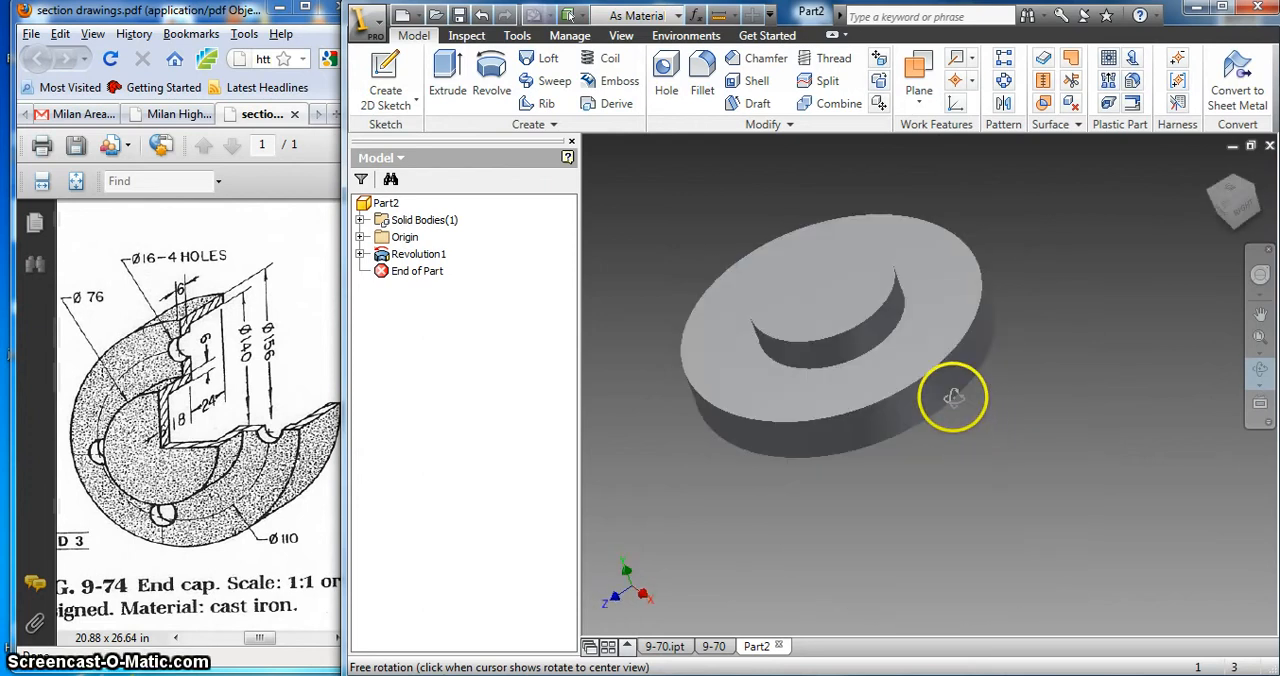
left_click_drag(924, 350, 898, 315)
left_click_drag(946, 394, 930, 325)
right_click(930, 326)
left_click(960, 336)
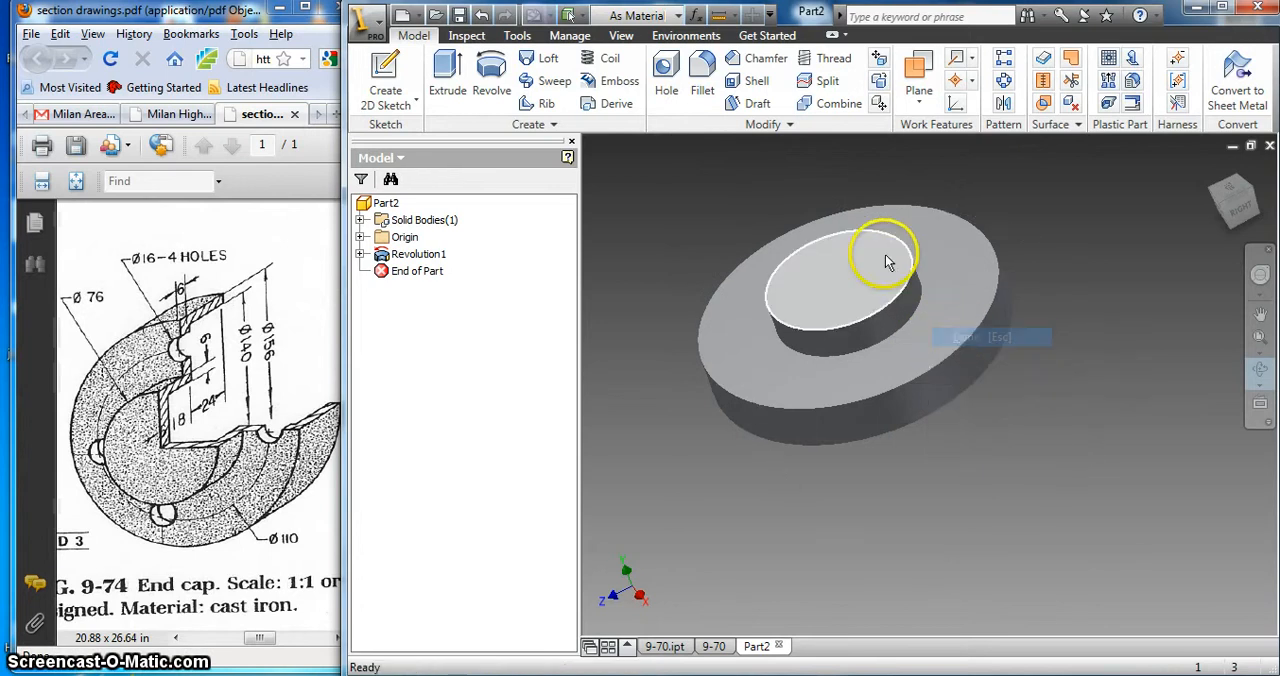
scroll(896, 268, "up", 5)
scroll(884, 258, "down", 3)
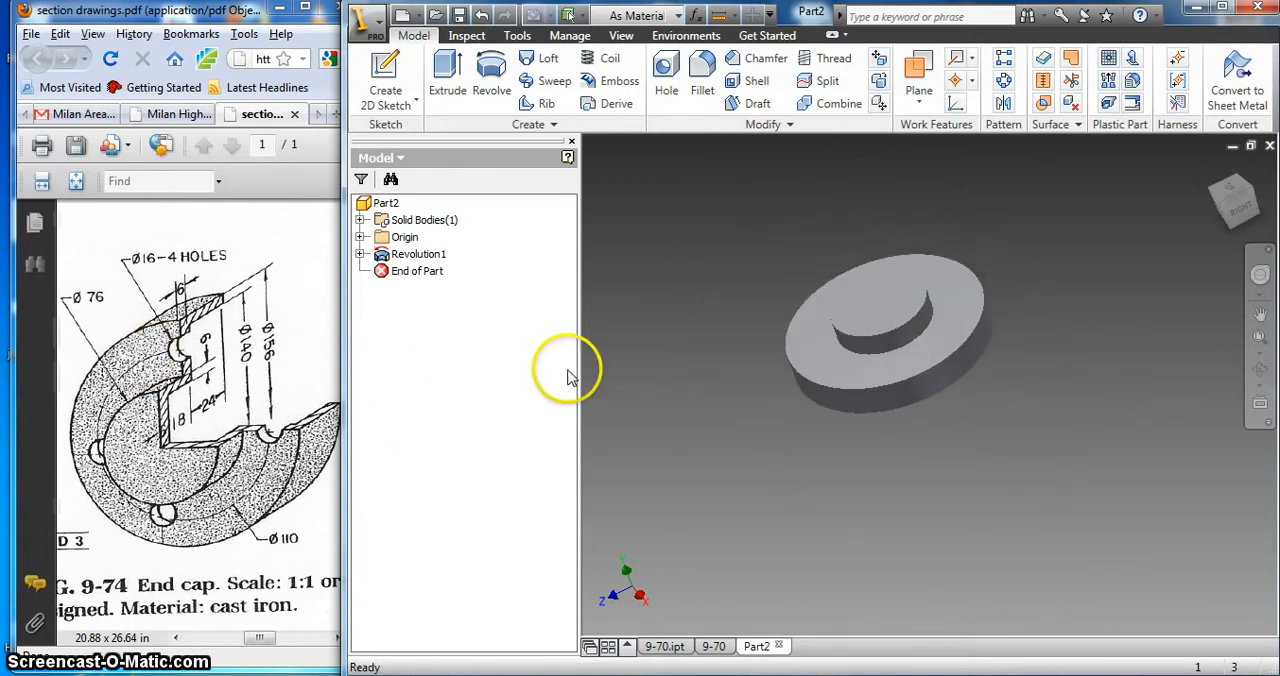
Step: Start a new sketch on the ring-shaped upper face of the end cap's flange
right_click(741, 249)
left_click(787, 287)
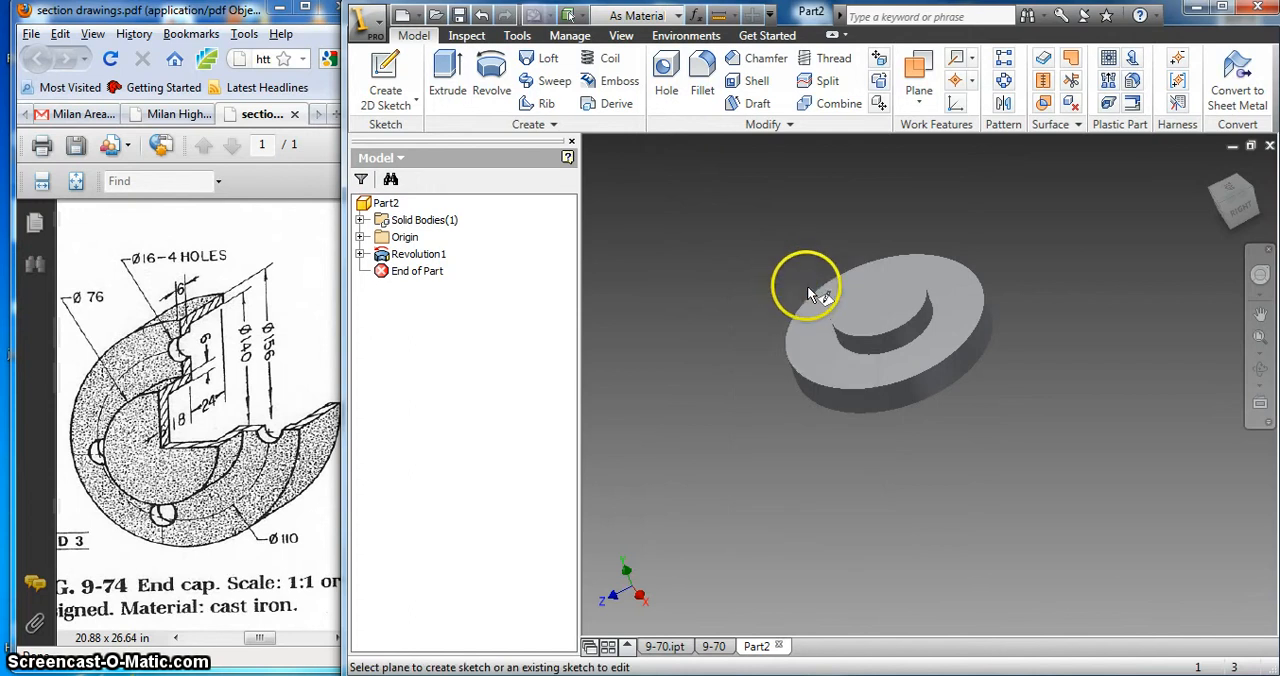
left_click(826, 366)
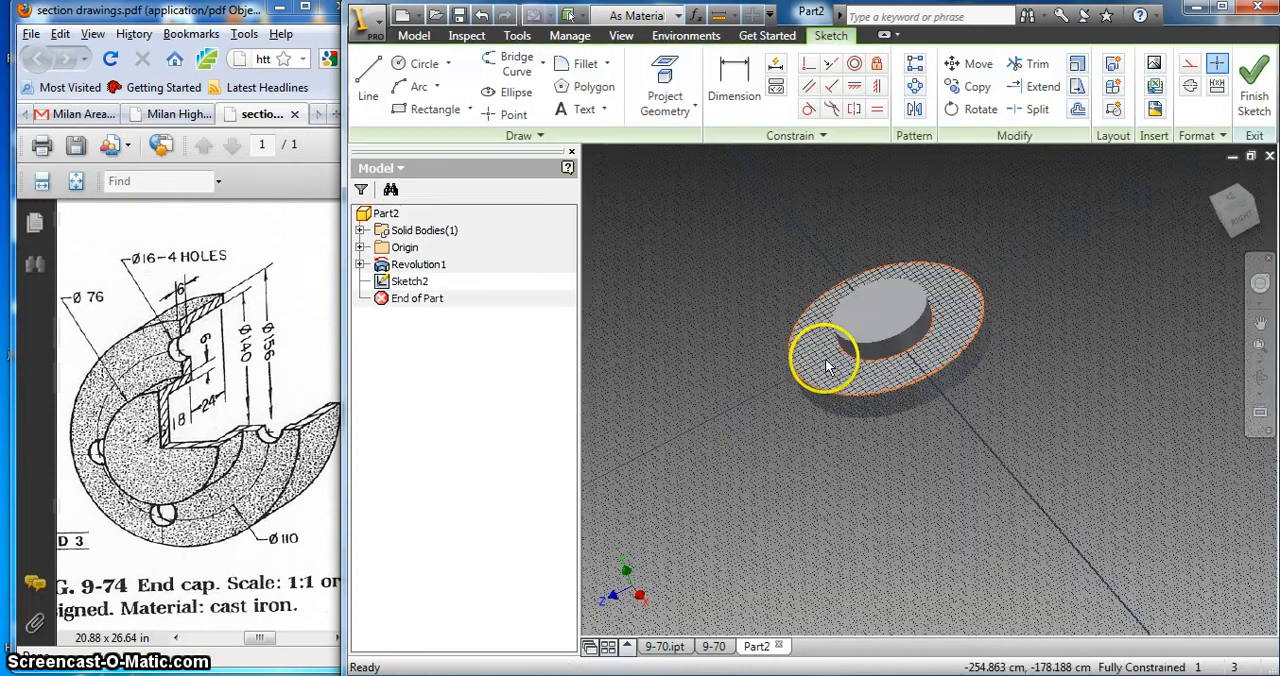
left_click(1233, 204)
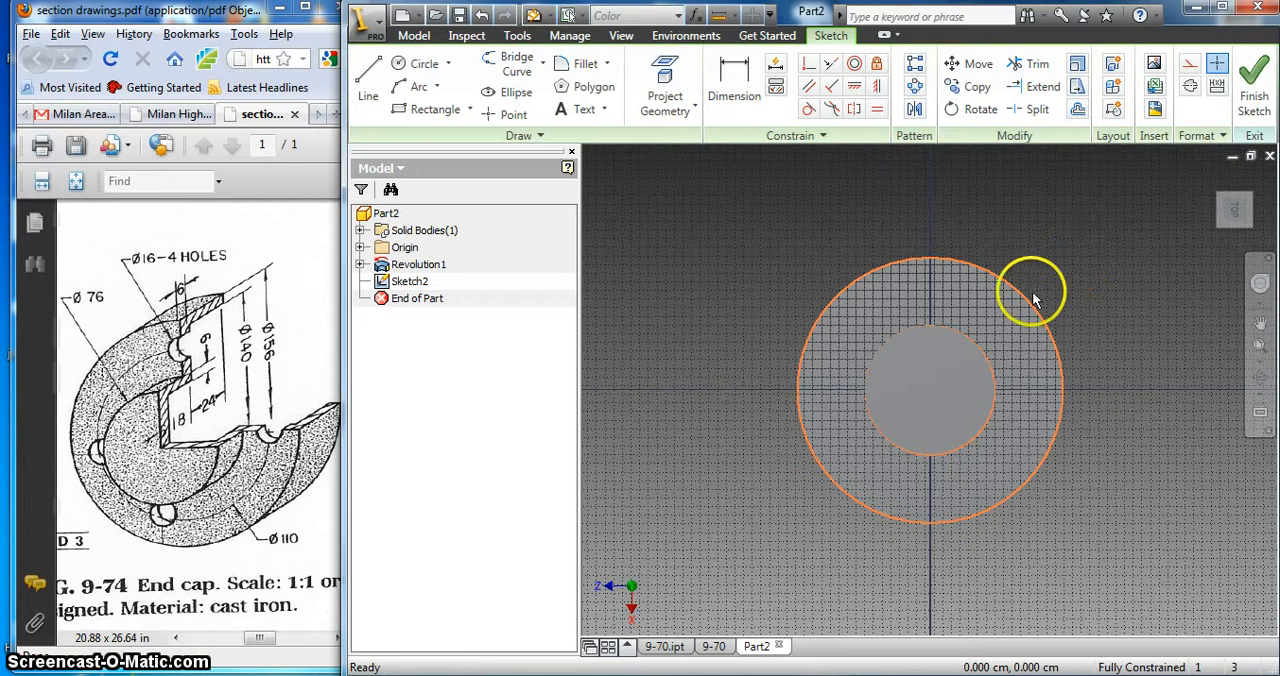
scroll(1071, 290, "down", 5)
scroll(1071, 290, "up", 4)
scroll(988, 495, "down", 3)
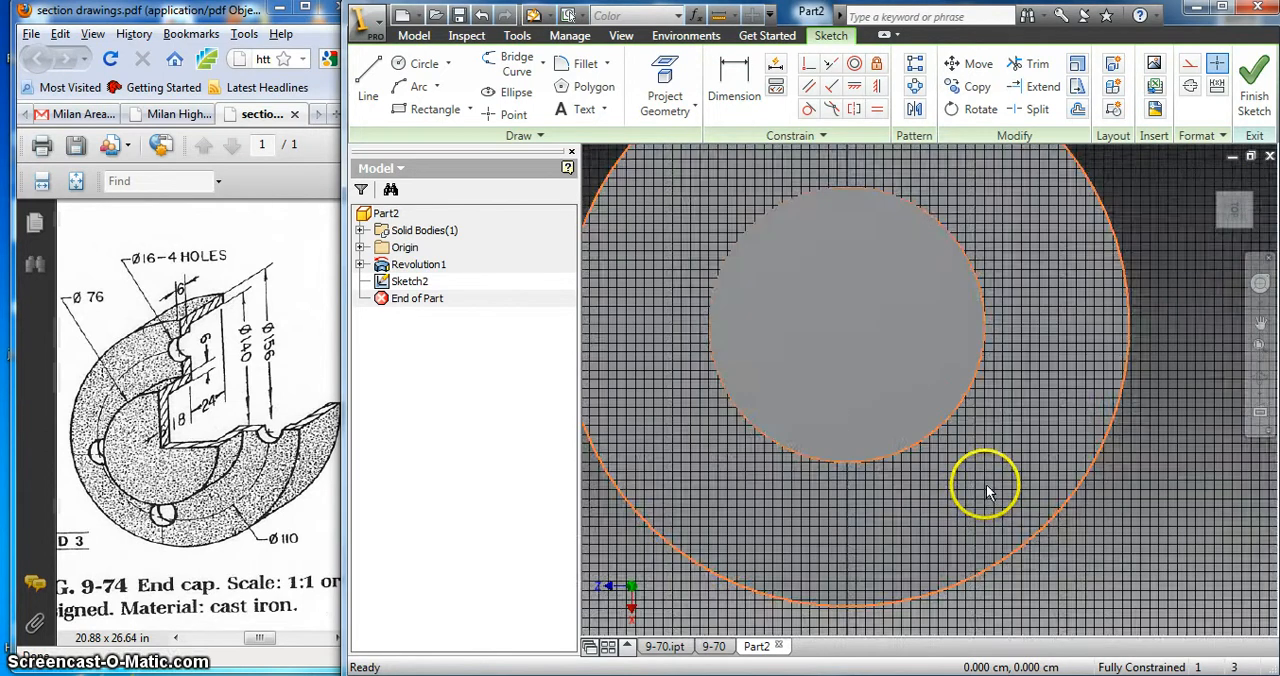
scroll(995, 460, "up", 3)
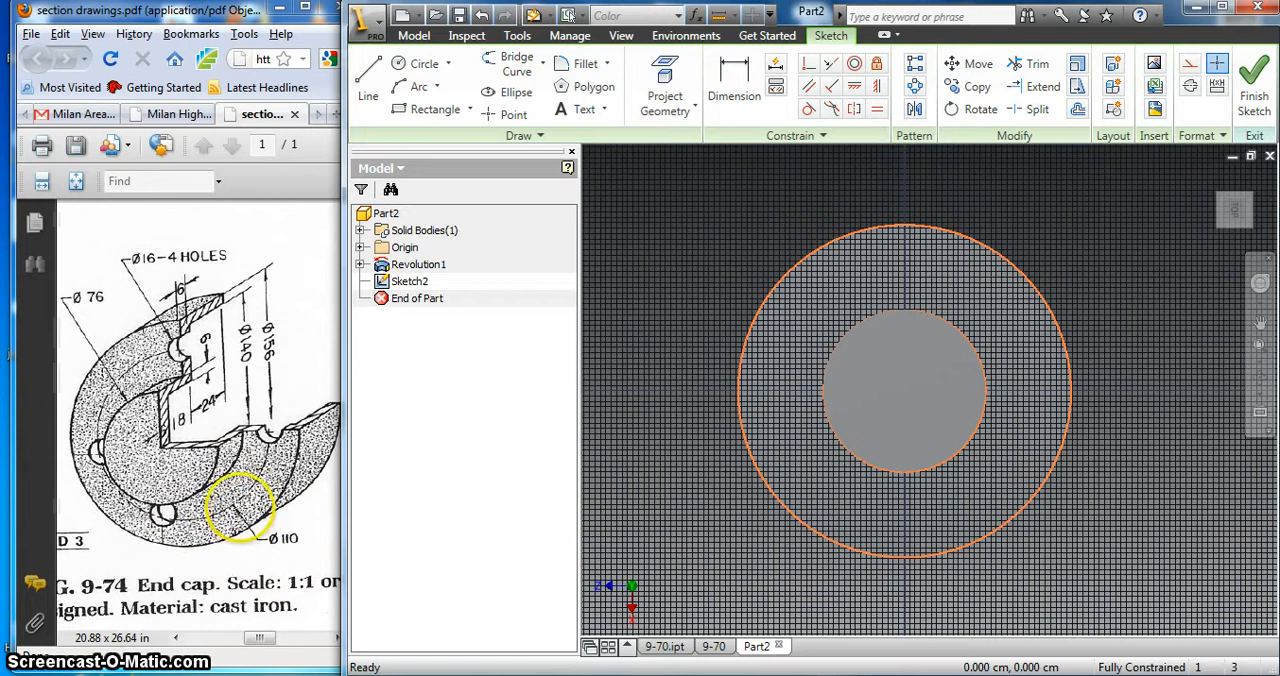
Step: Draw a hole-centre circle 110 cm in diameter centred on the sketch origin, and end the Circle command
left_click_drag(220, 490, 325, 565)
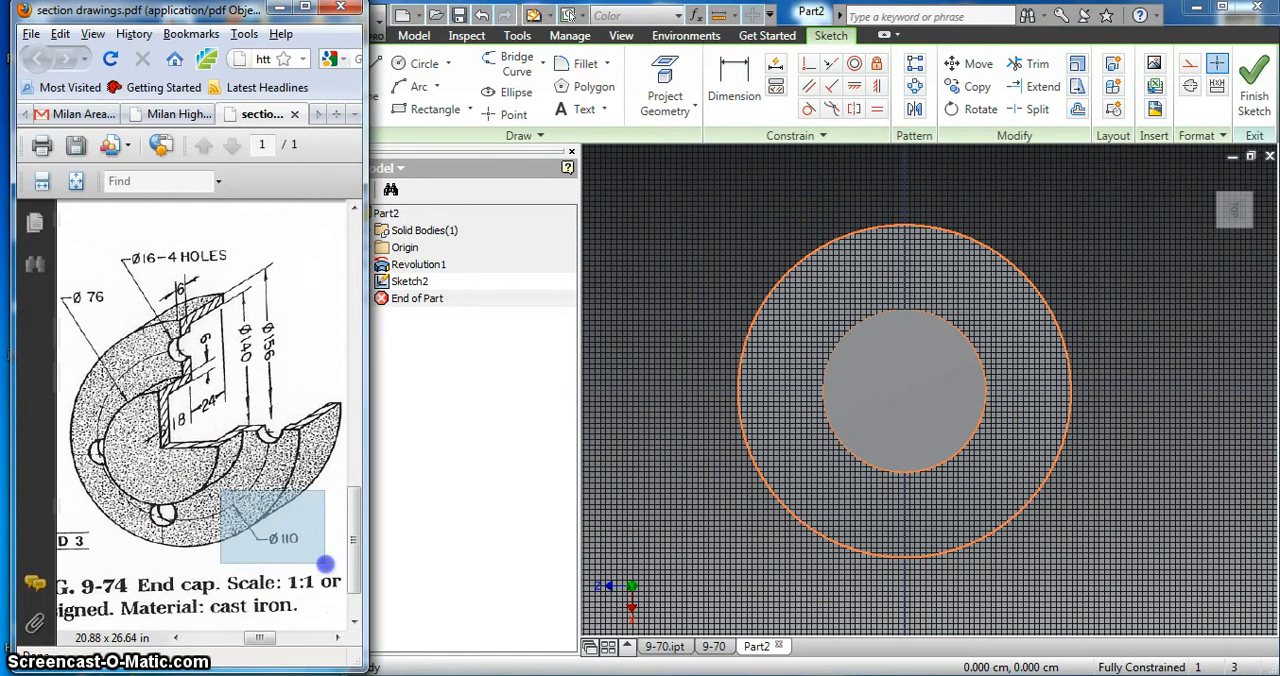
left_click(224, 505)
left_click(233, 506)
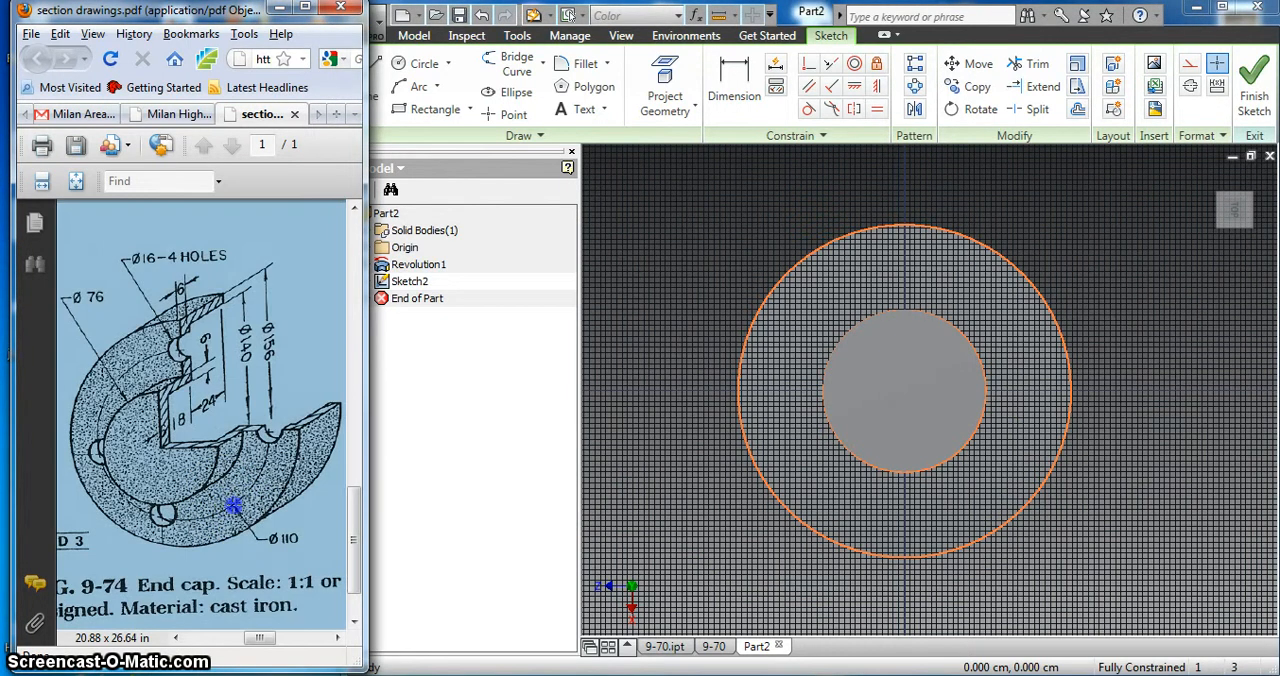
left_click(420, 63)
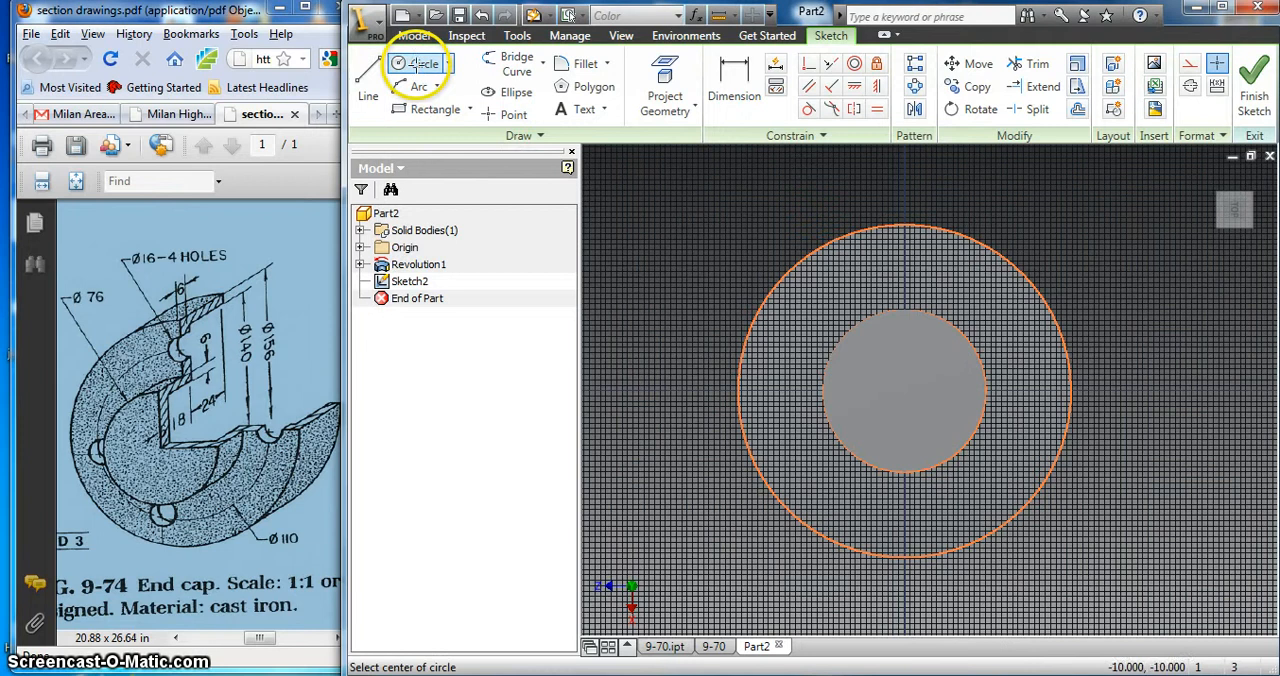
left_click(904, 388)
type("11")
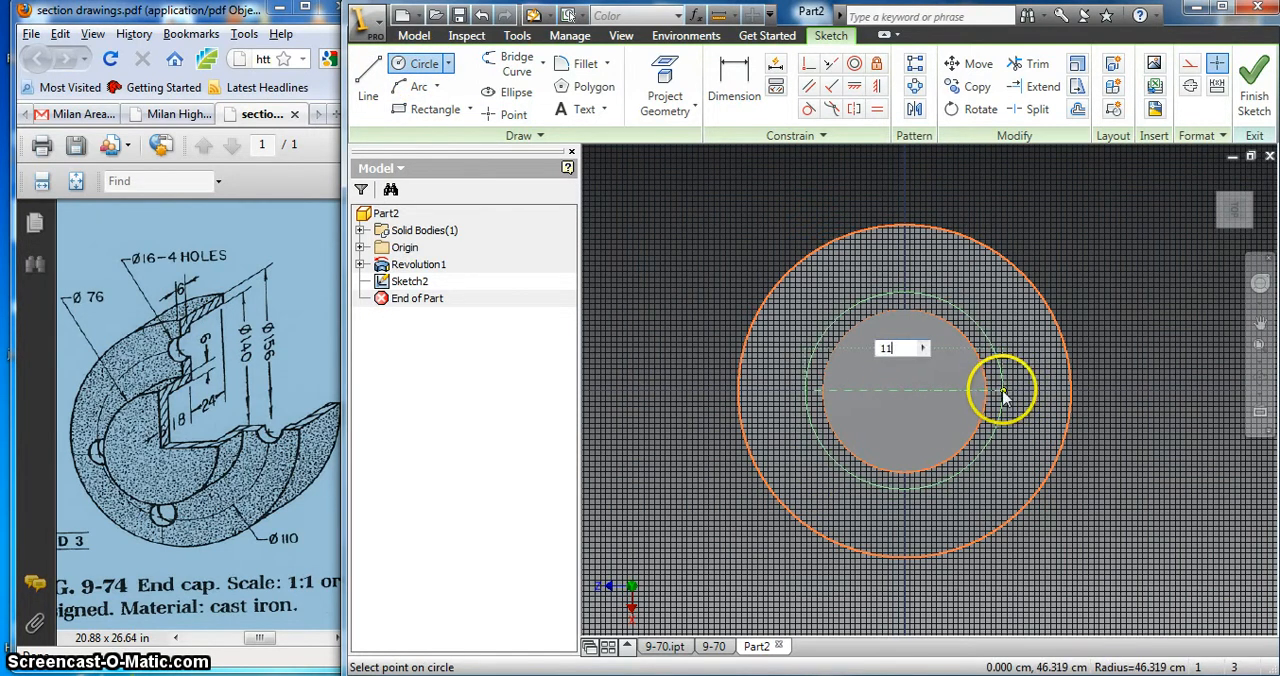
type("0")
key("Return")
right_click(973, 362)
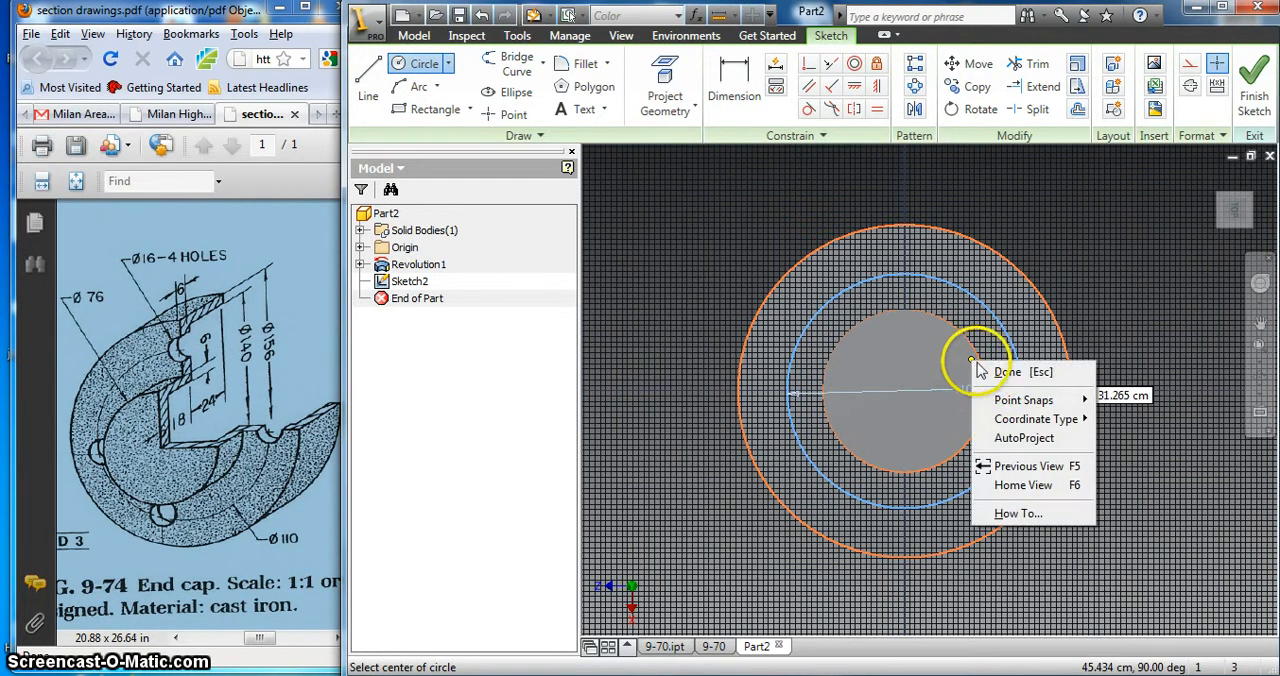
left_click(1006, 371)
Step: Draw a hole circle 16 cm in diameter centred on the uppermost point of the 110 cm circle
left_click(415, 64)
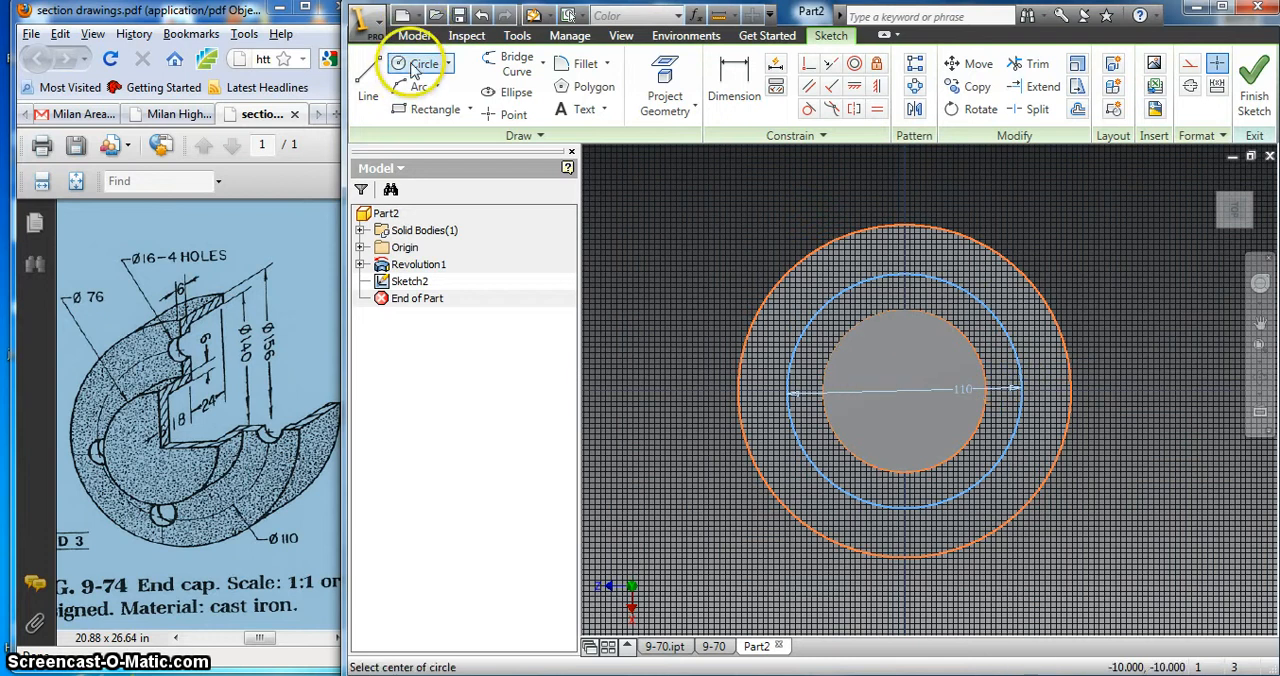
left_click(903, 272)
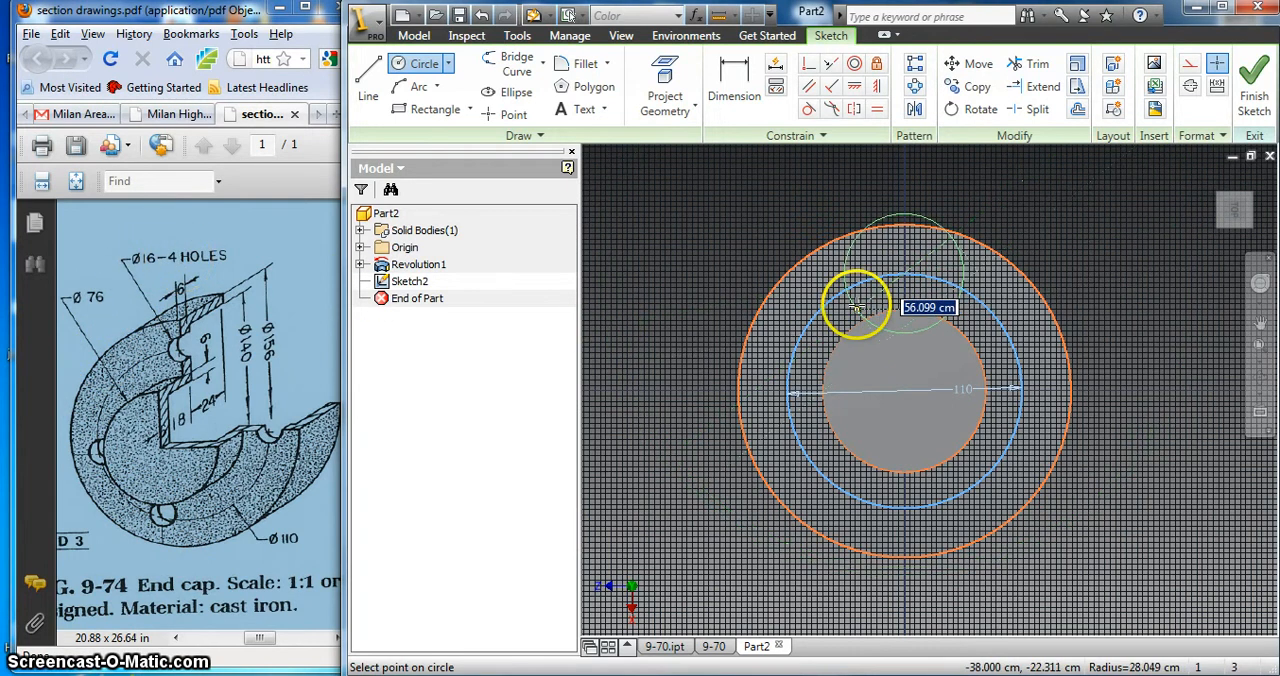
type("16")
key("Return")
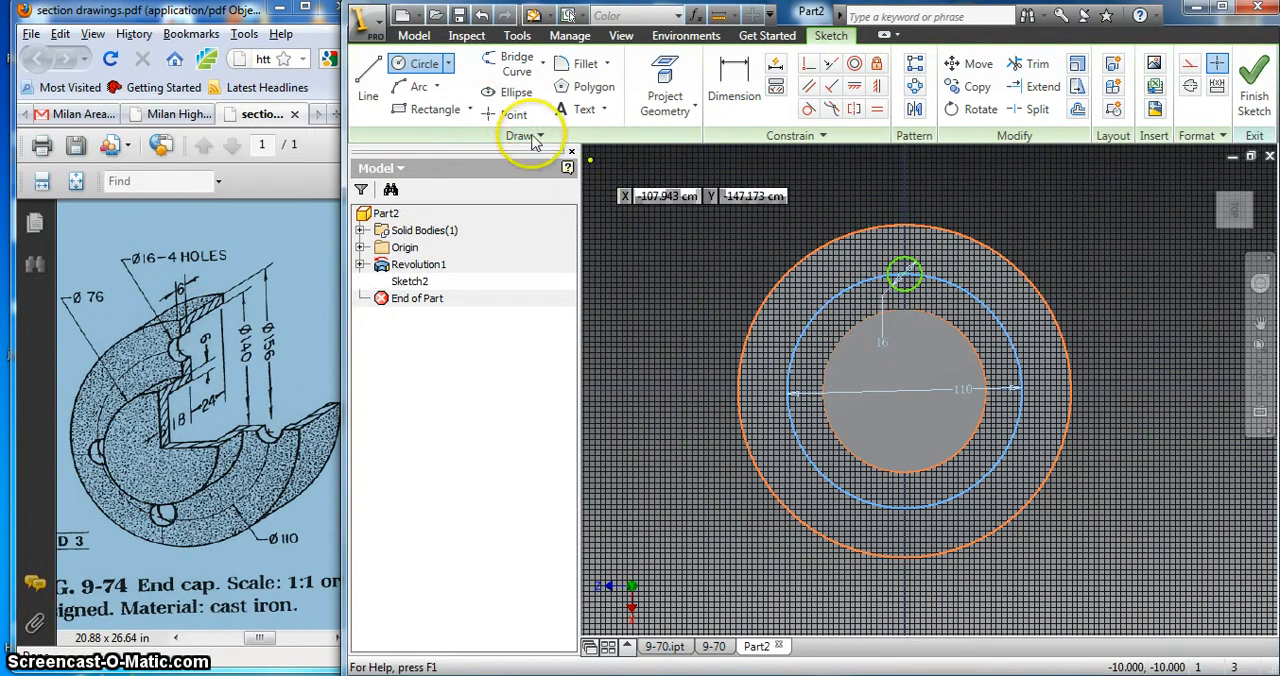
Step: Draw a second hole circle 16 cm in diameter centred on the leftmost point of the 110 cm circle
left_click(418, 64)
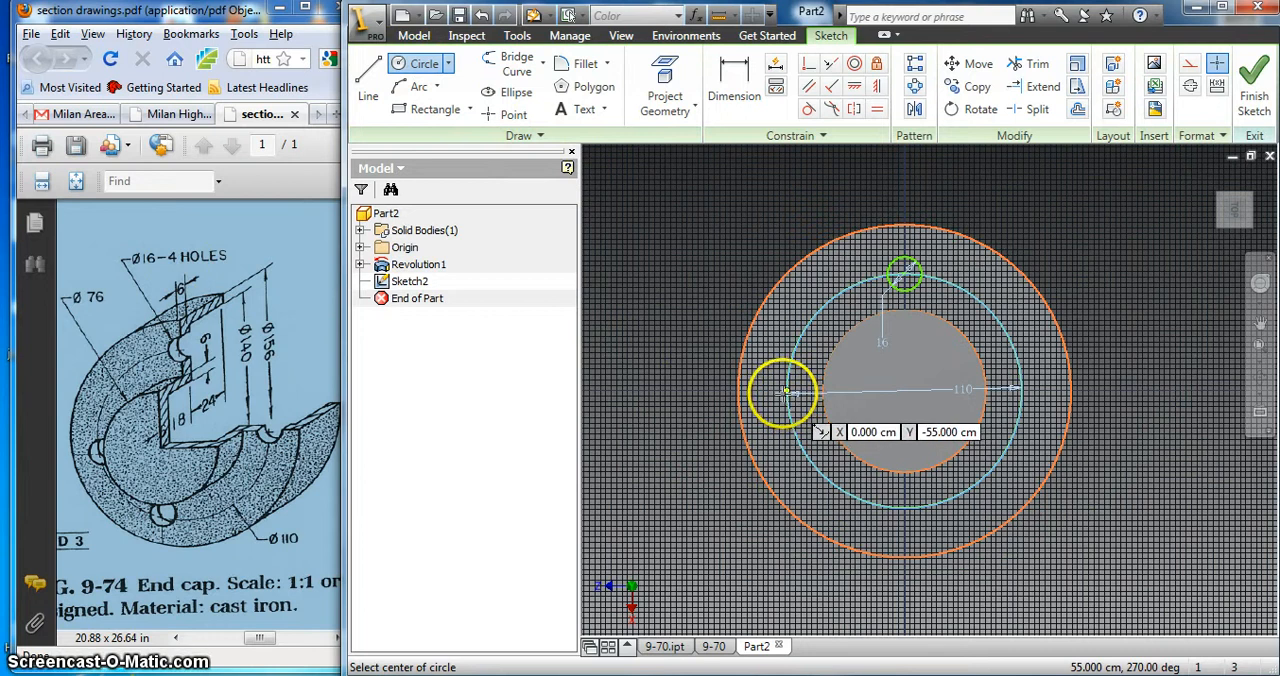
left_click(789, 390)
type("16")
key("Return")
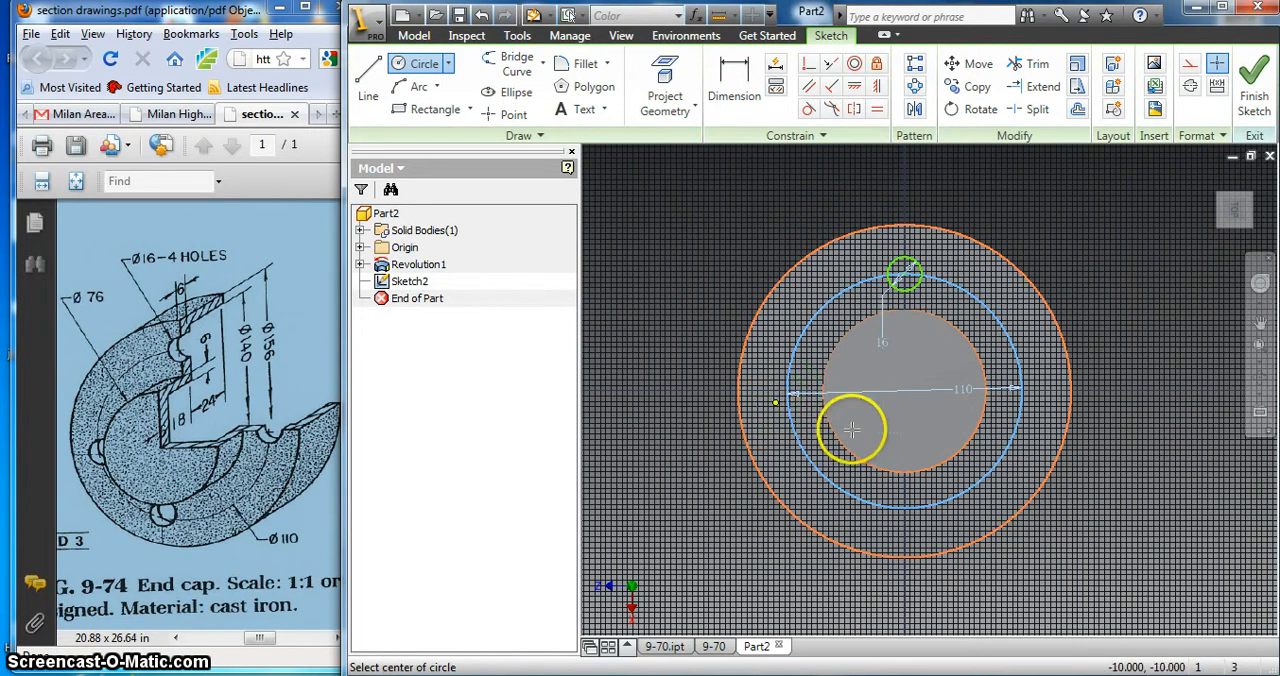
Step: Draw 16 cm diameter hole circles centred on the lowest and rightmost points of the 110 cm circle, and end the Circle command
left_click(903, 506)
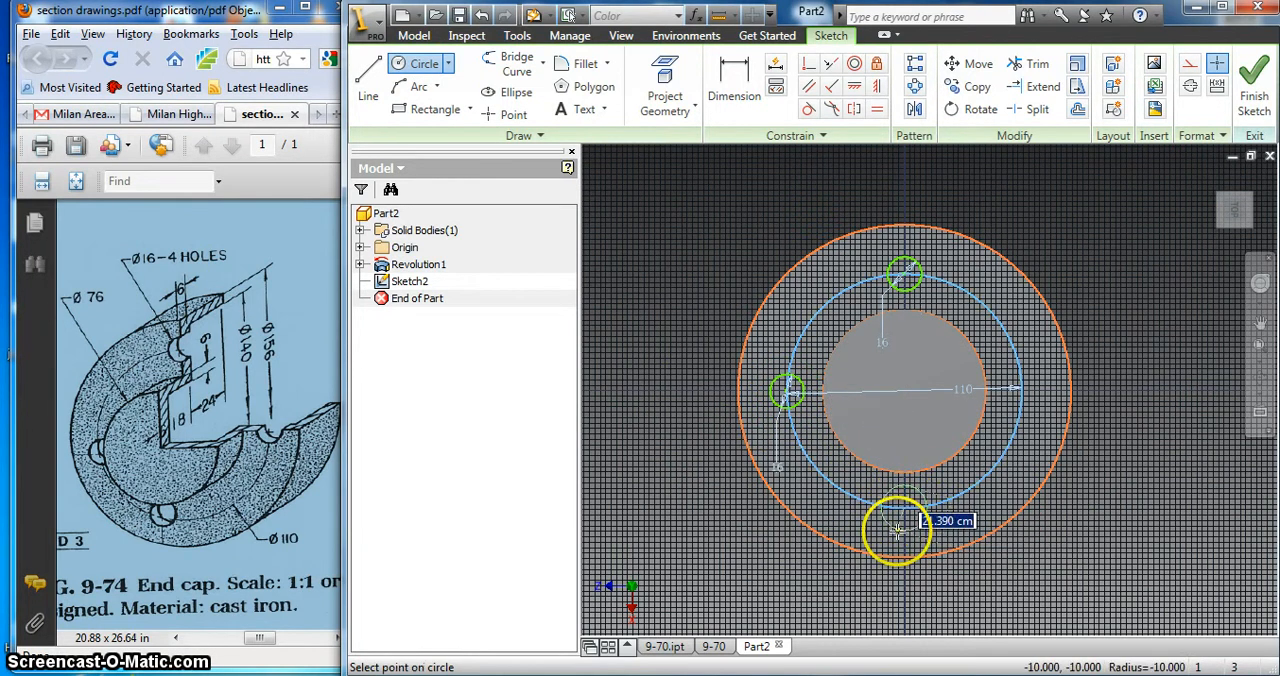
type("16")
key("Return")
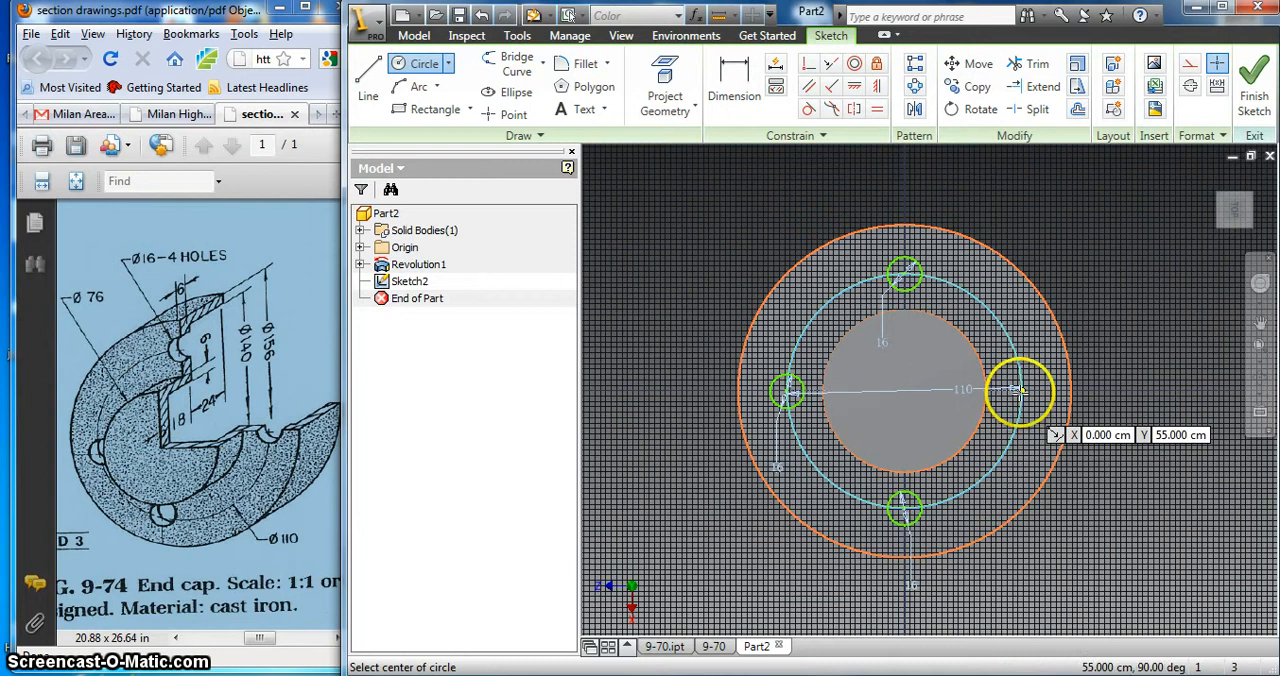
left_click(1019, 390)
type("1")
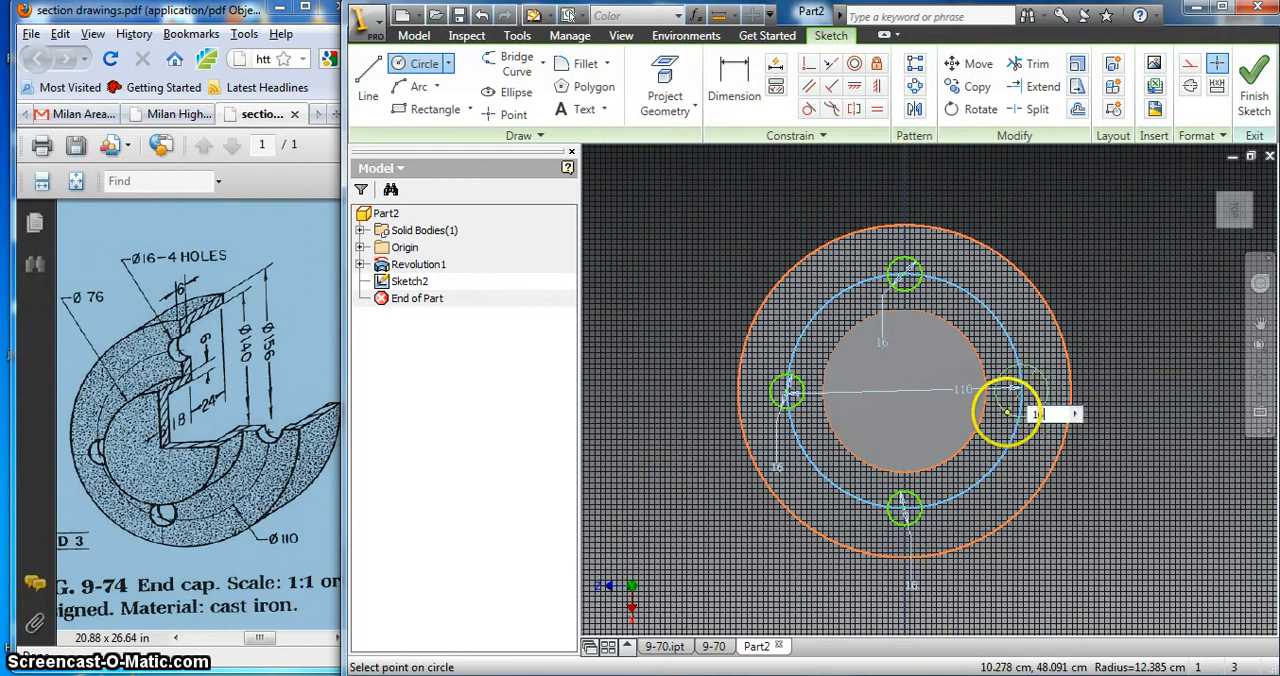
type("6")
key("Return")
right_click(1040, 344)
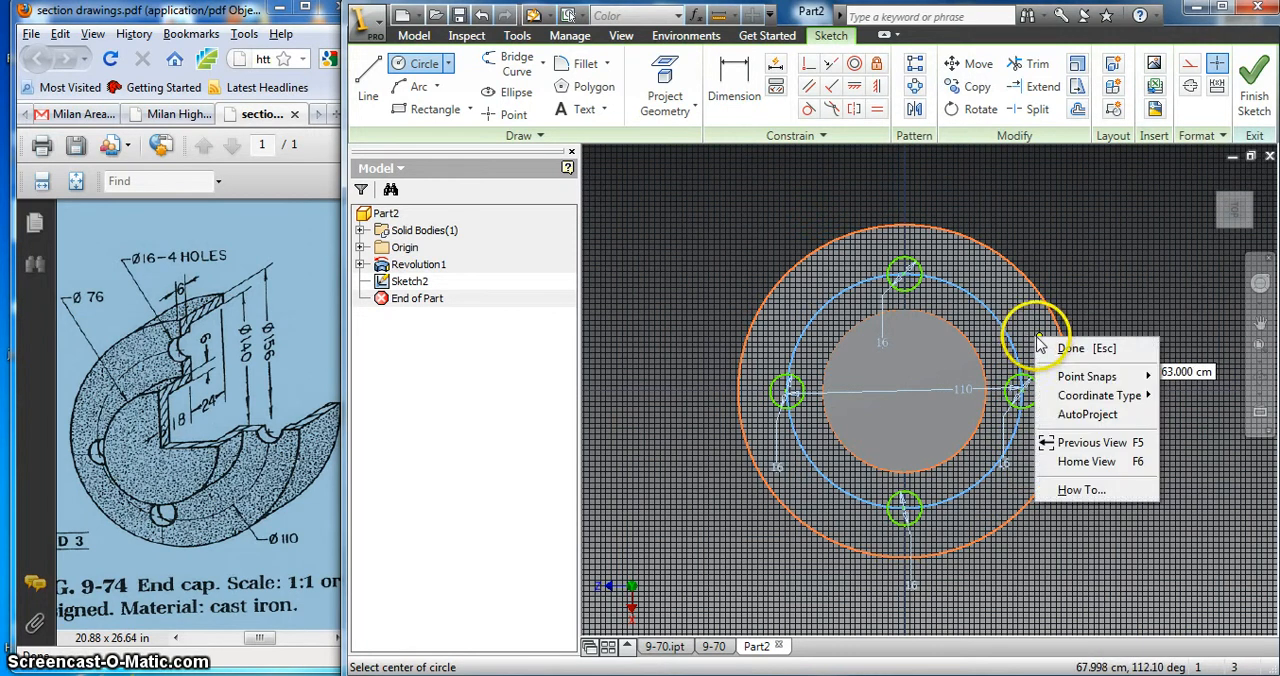
left_click(1068, 348)
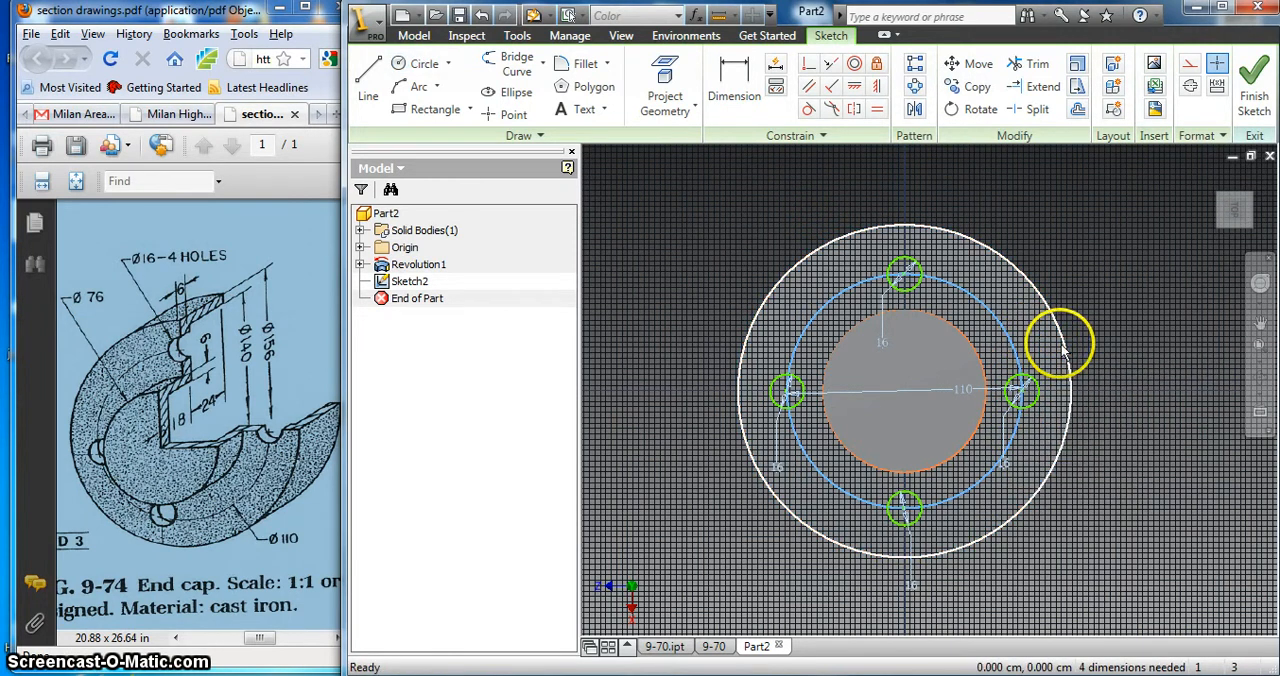
Step: Delete the 110 cm hole-centre circle and finish the sketch
right_click(997, 320)
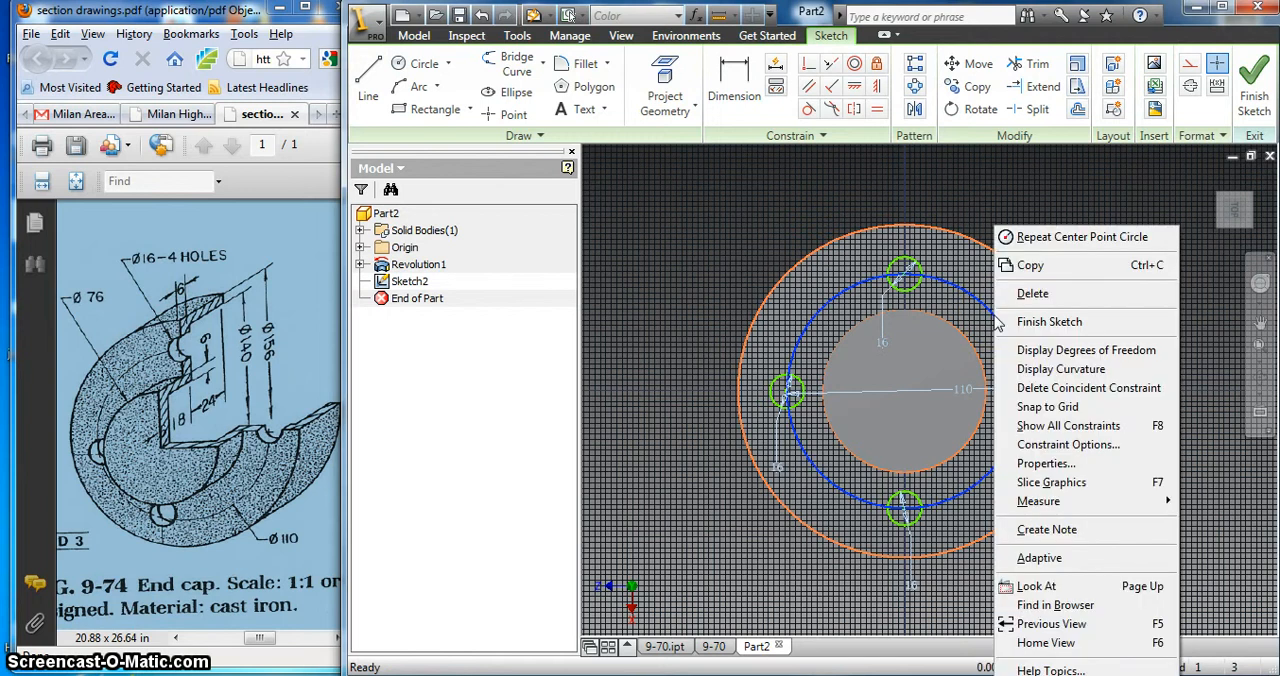
left_click(1041, 296)
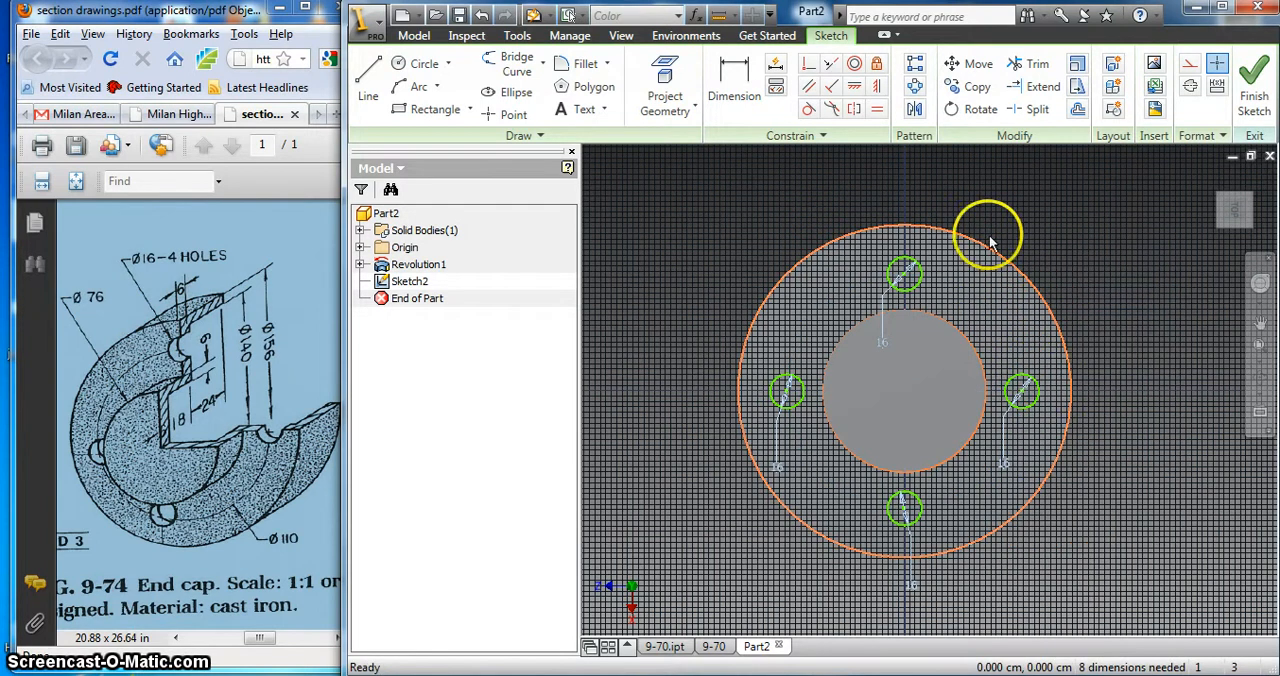
left_click(1259, 378)
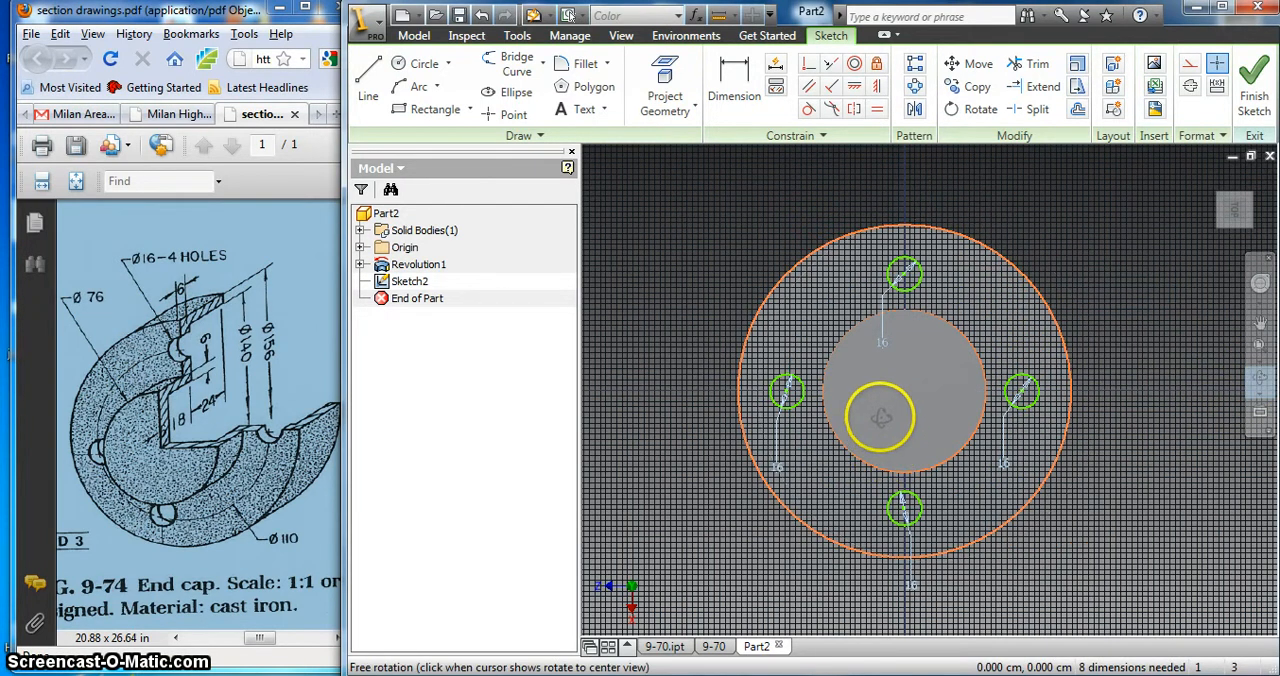
mouse_move(880, 406)
left_mouse_down()
mouse_move(877, 386)
mouse_move(869, 394)
left_mouse_up()
right_click(885, 397)
left_click(885, 397)
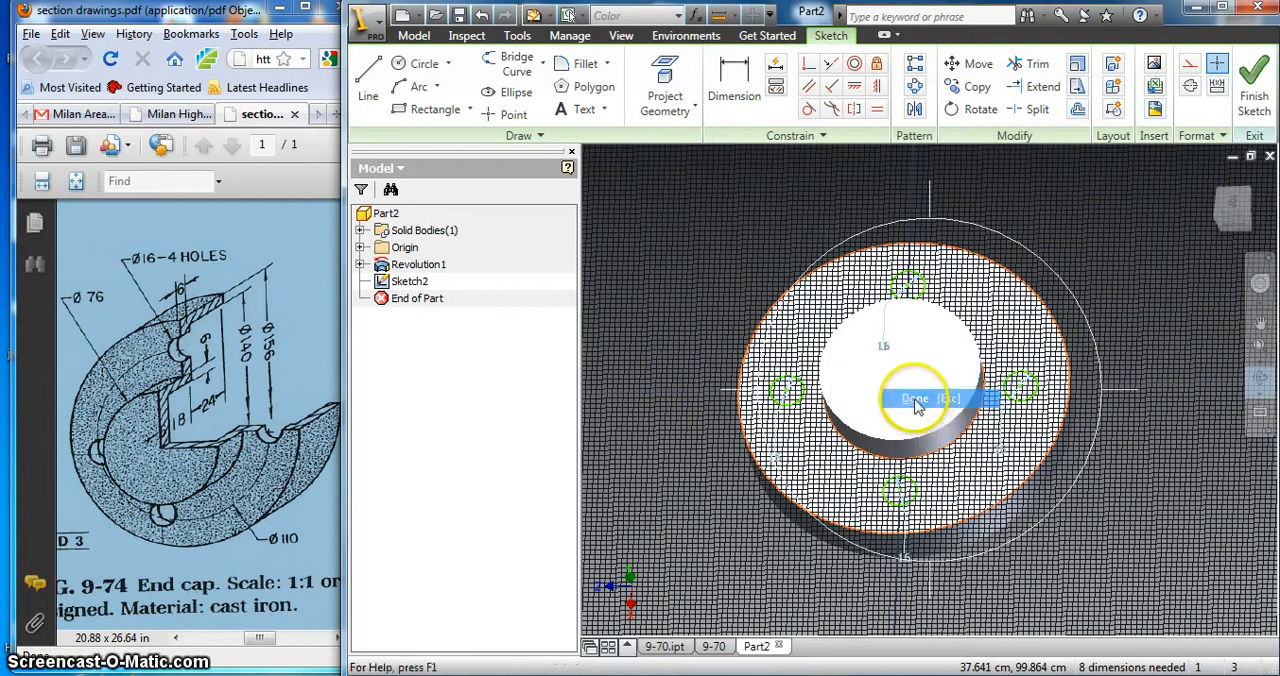
right_click(703, 250)
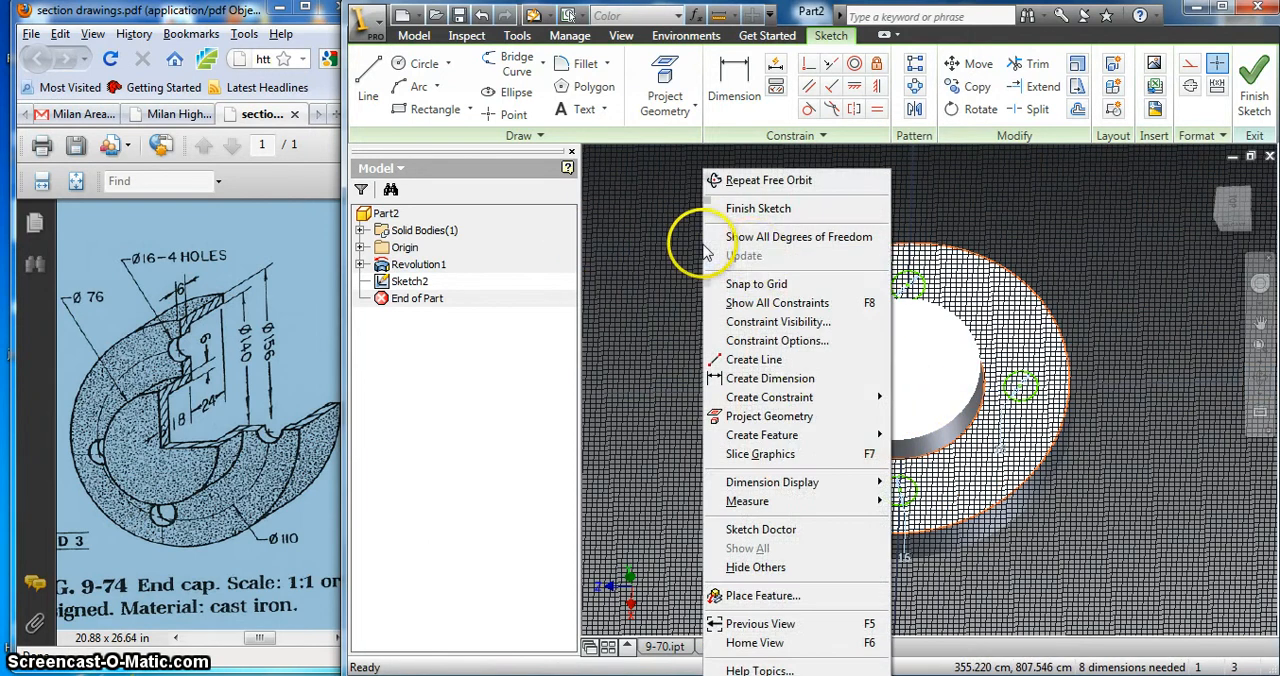
left_click(750, 210)
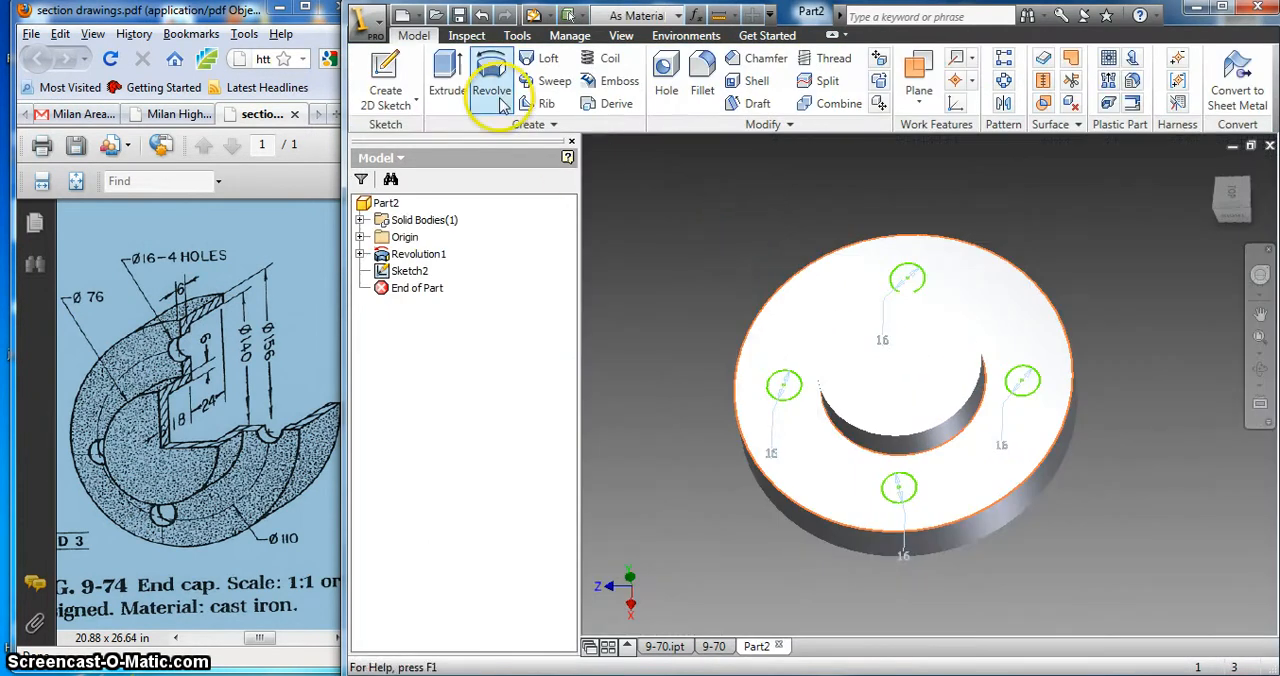
Step: Extrude the four hole circles as a cut into the flange with a distance of 40
left_click(447, 72)
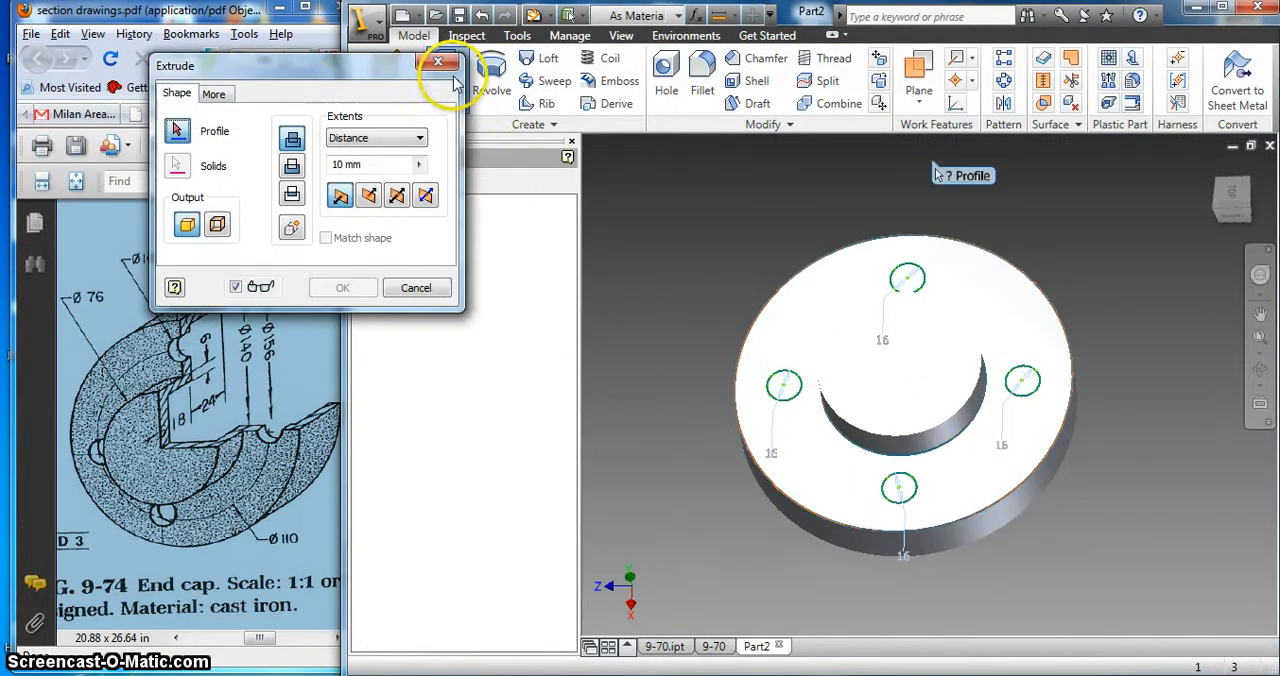
left_click(784, 388)
left_click(912, 281)
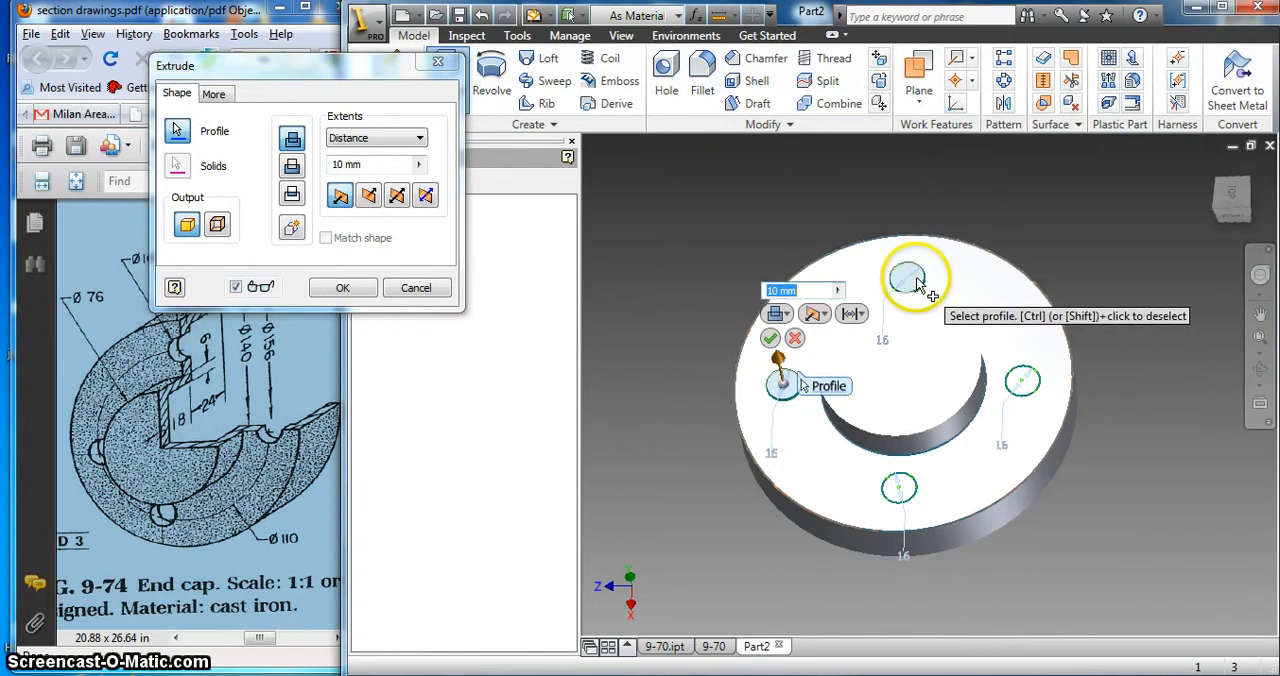
left_click(1022, 380)
left_click(898, 492)
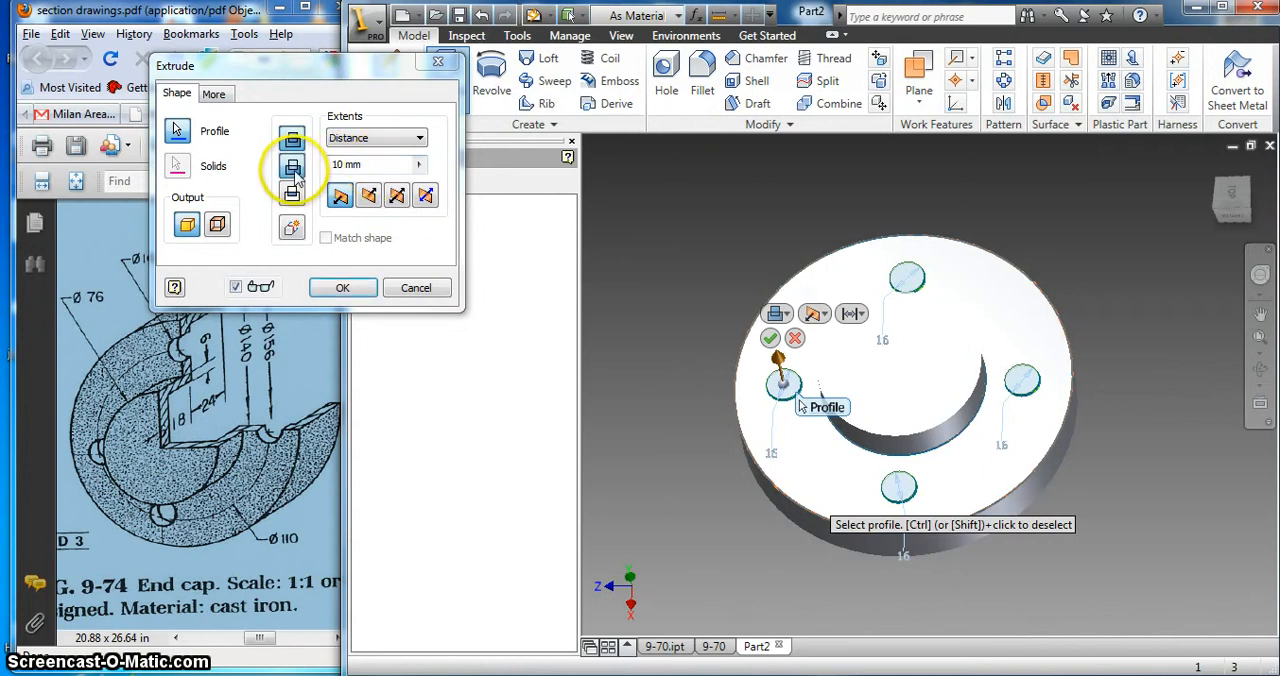
left_click(292, 165)
left_click(395, 164)
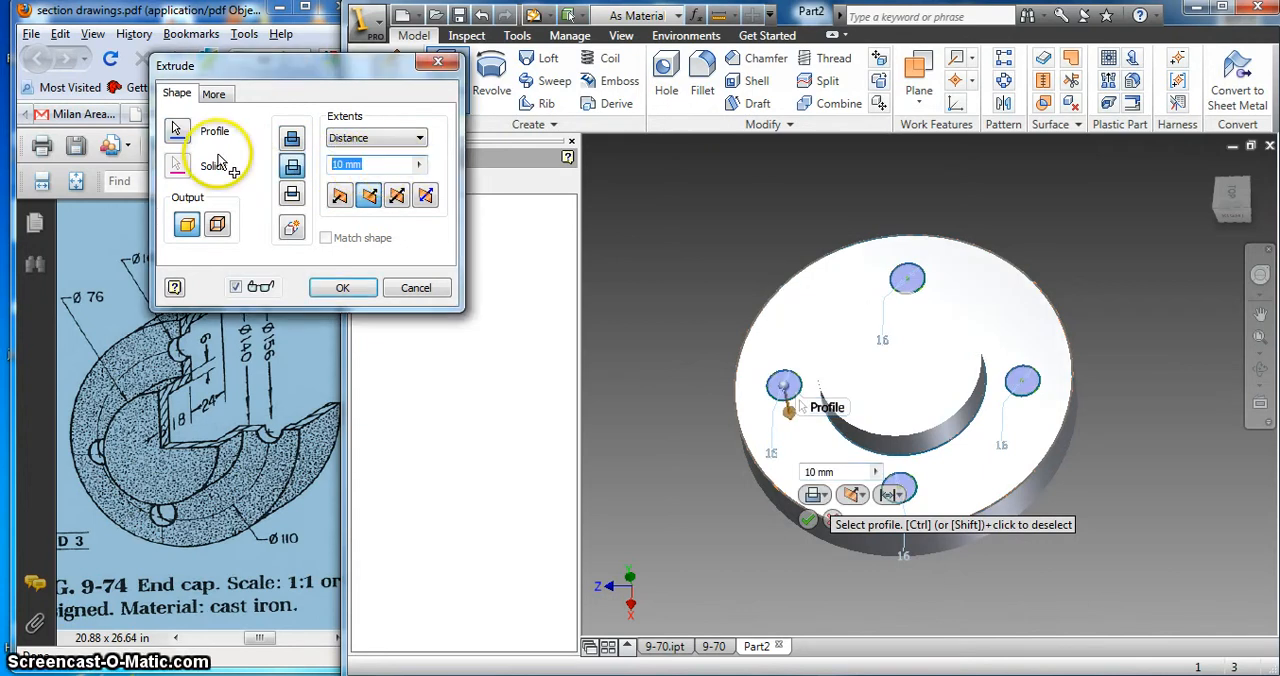
type("40")
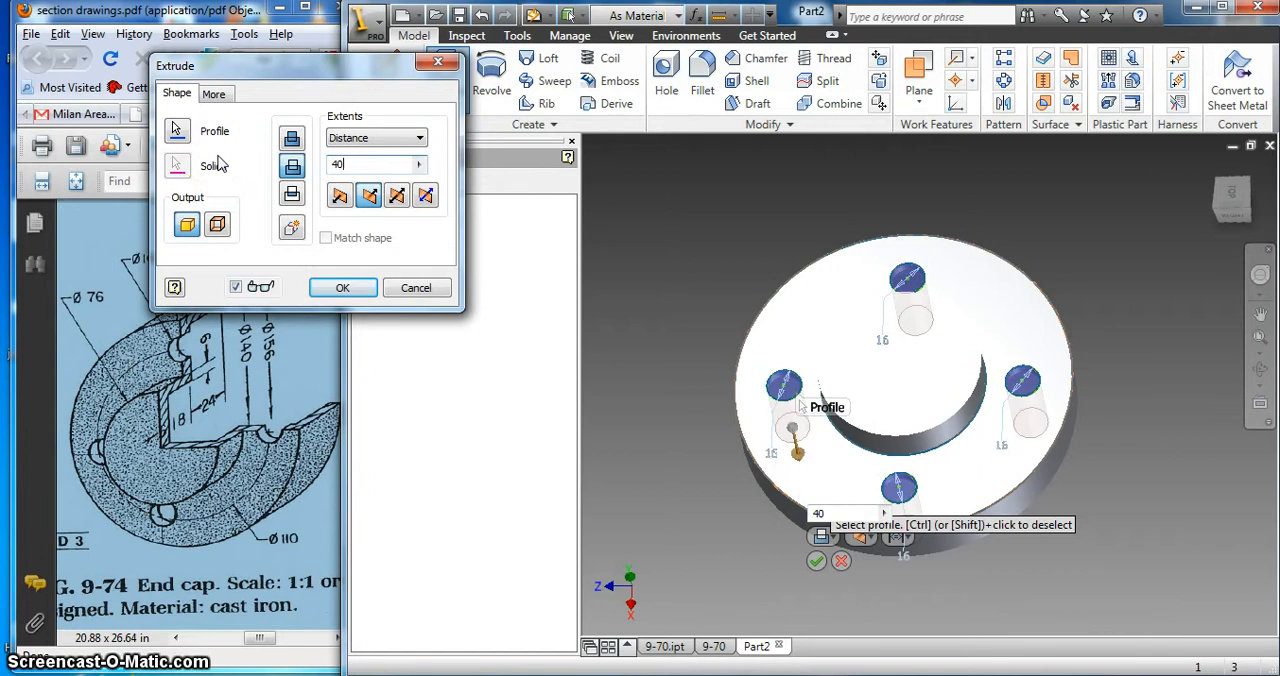
left_click(340, 288)
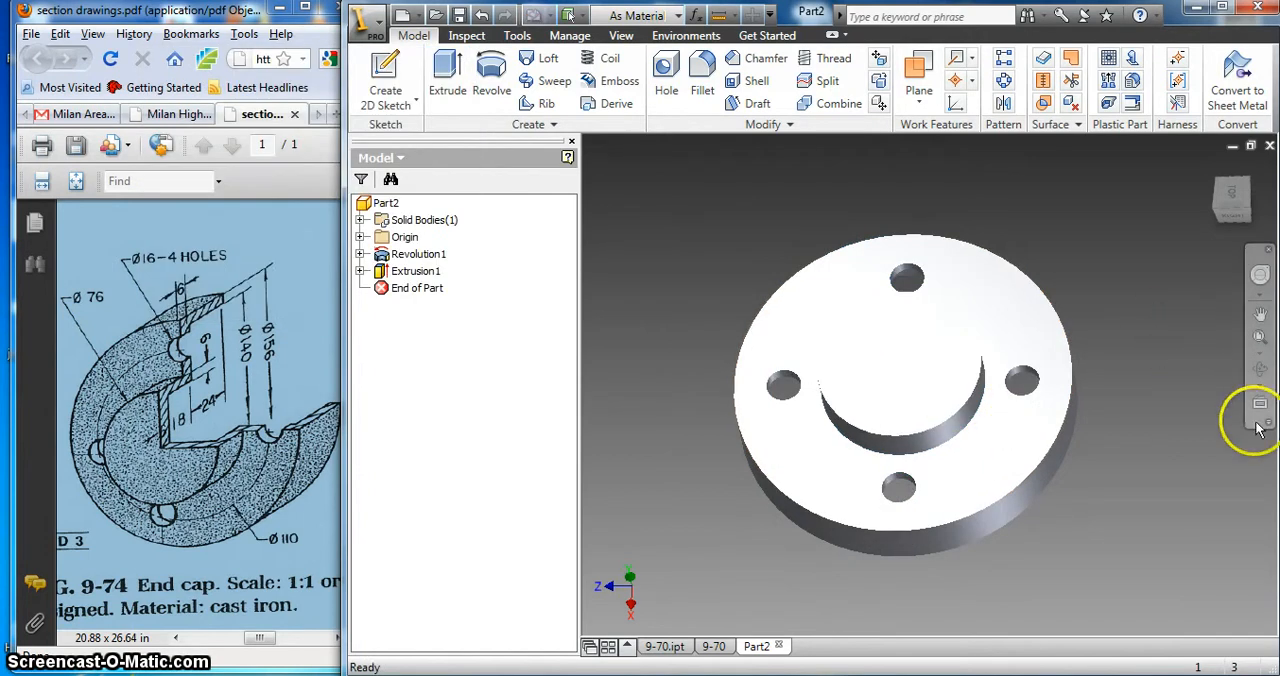
Step: Examine the end cap's drilled flange and hollow underside from several angles against the reference drawing
left_click(1260, 369)
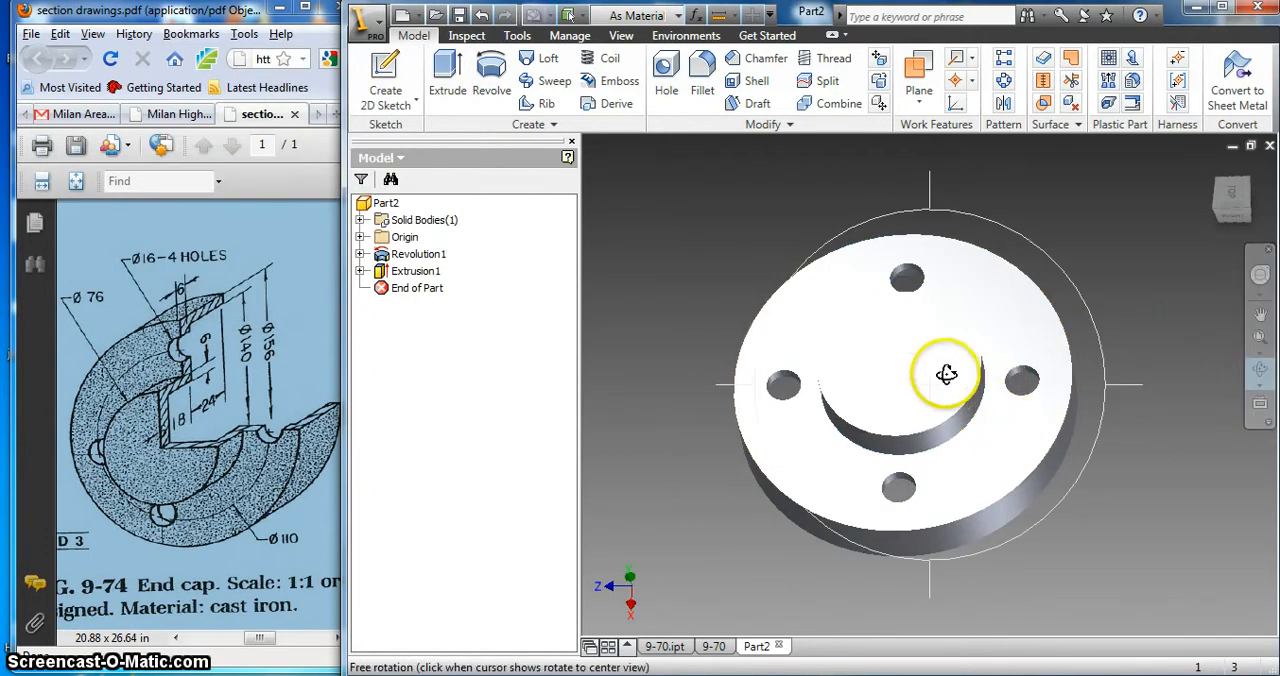
left_click_drag(946, 374, 923, 345)
left_click_drag(906, 302, 906, 308)
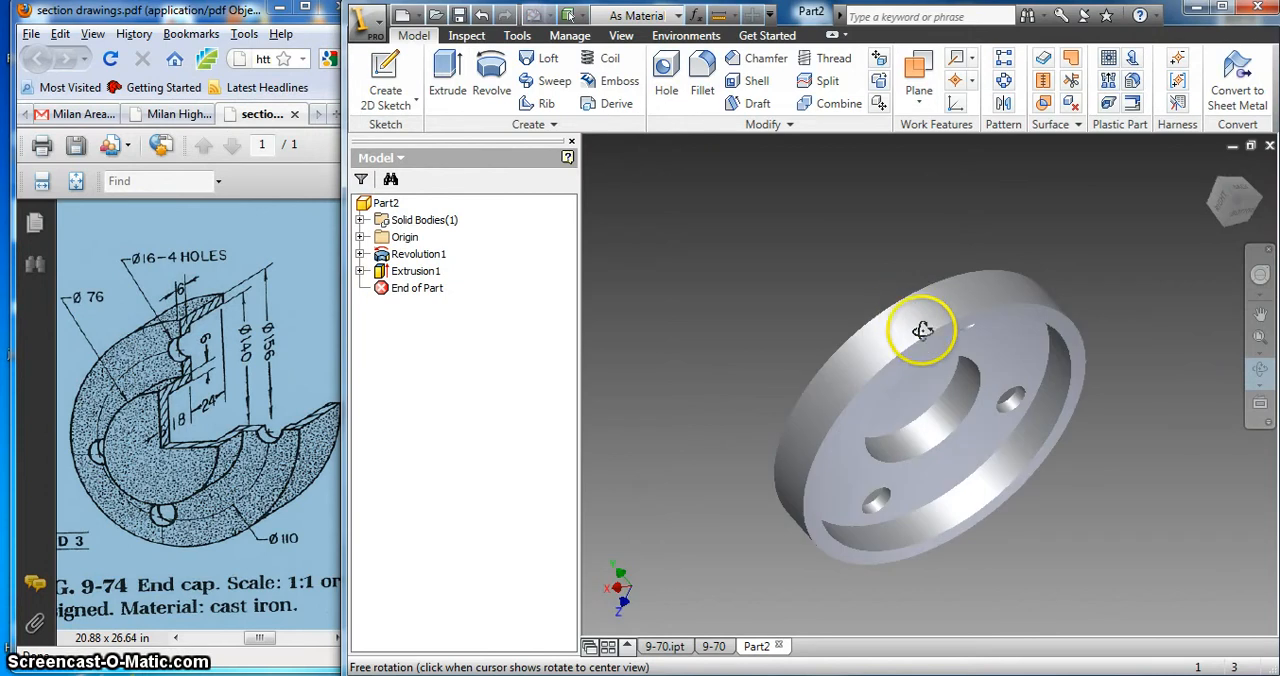
left_click_drag(950, 362, 968, 376)
left_click_drag(1009, 398, 1086, 414)
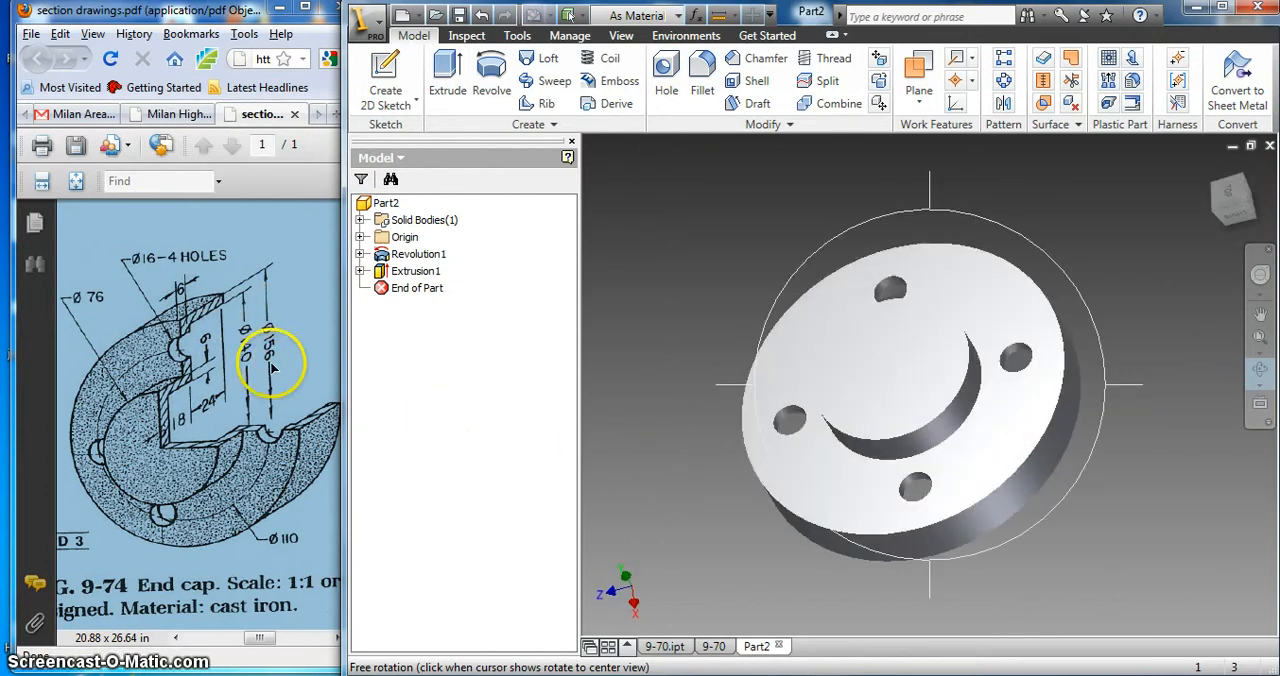
left_click_drag(909, 349, 908, 374)
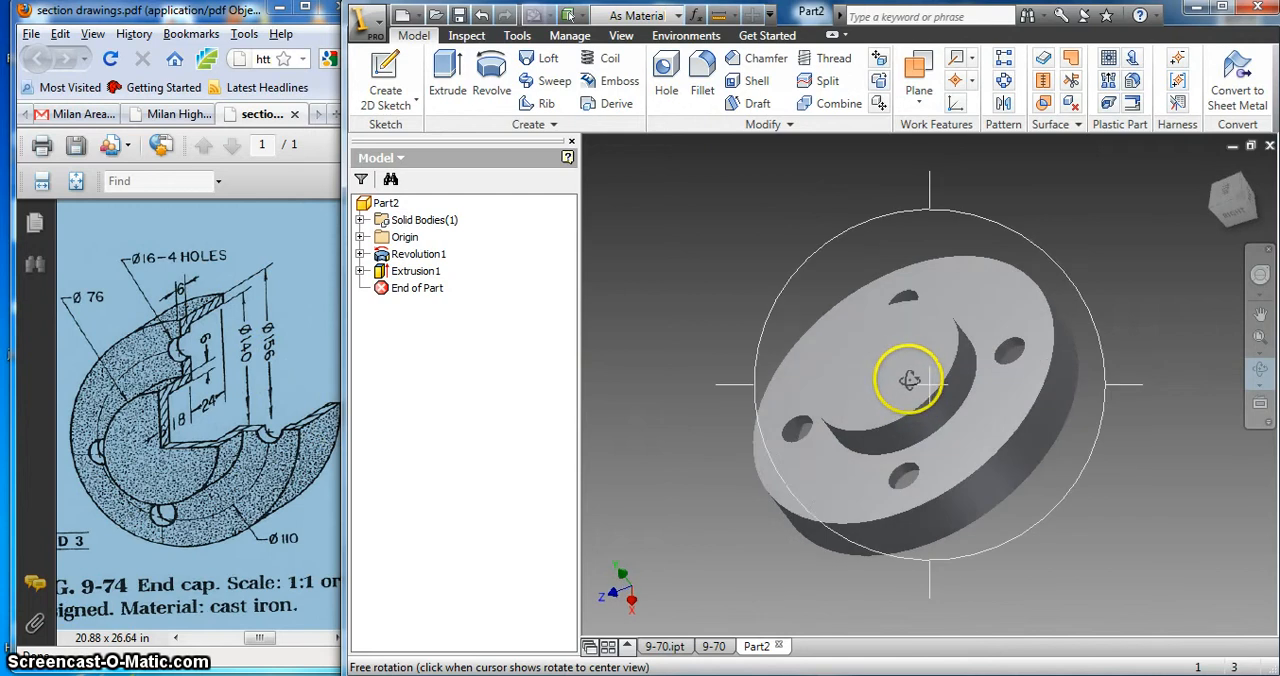
right_click(908, 374)
left_click(925, 380)
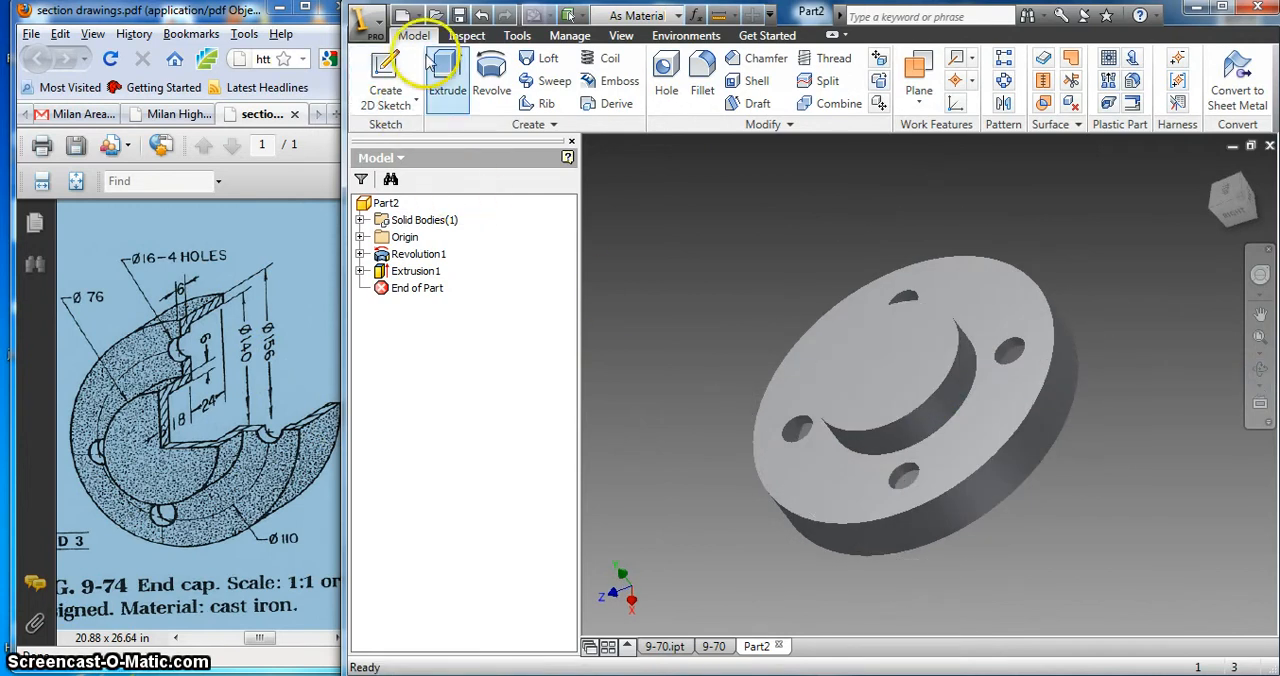
Step: Save the end cap part in My Documents as 9-74
left_click(378, 20)
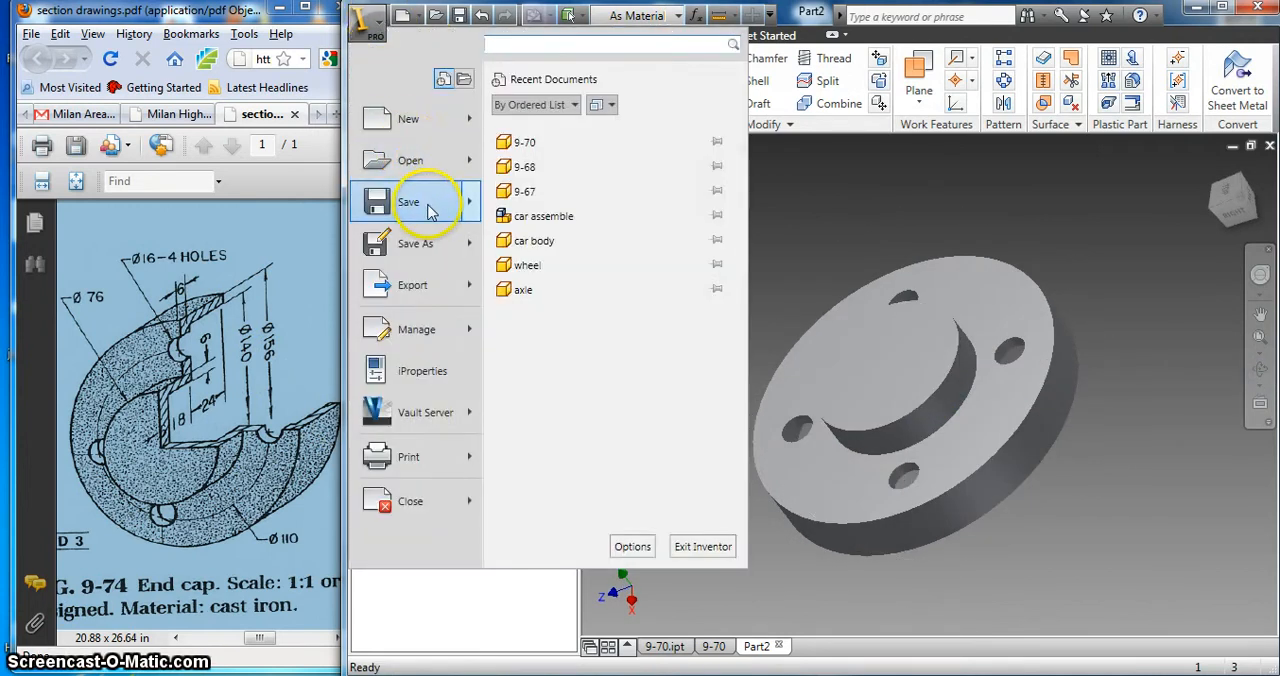
mouse_move(428, 207)
left_click(530, 130)
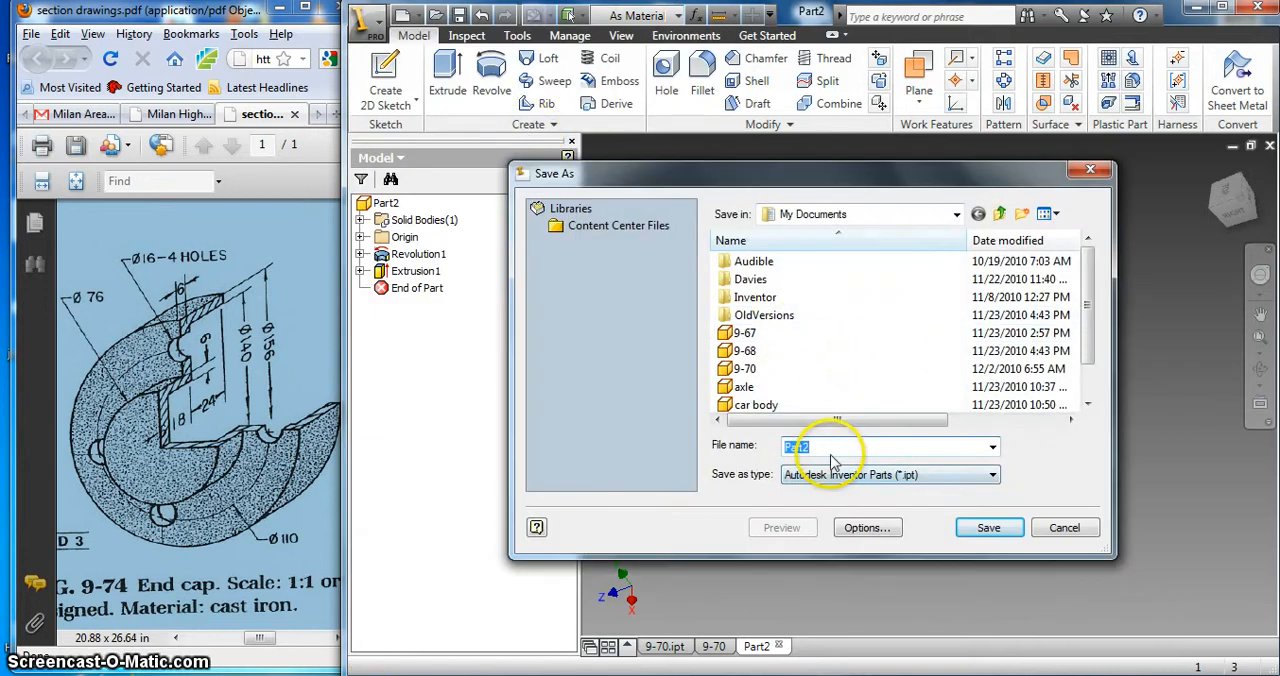
type("9-74")
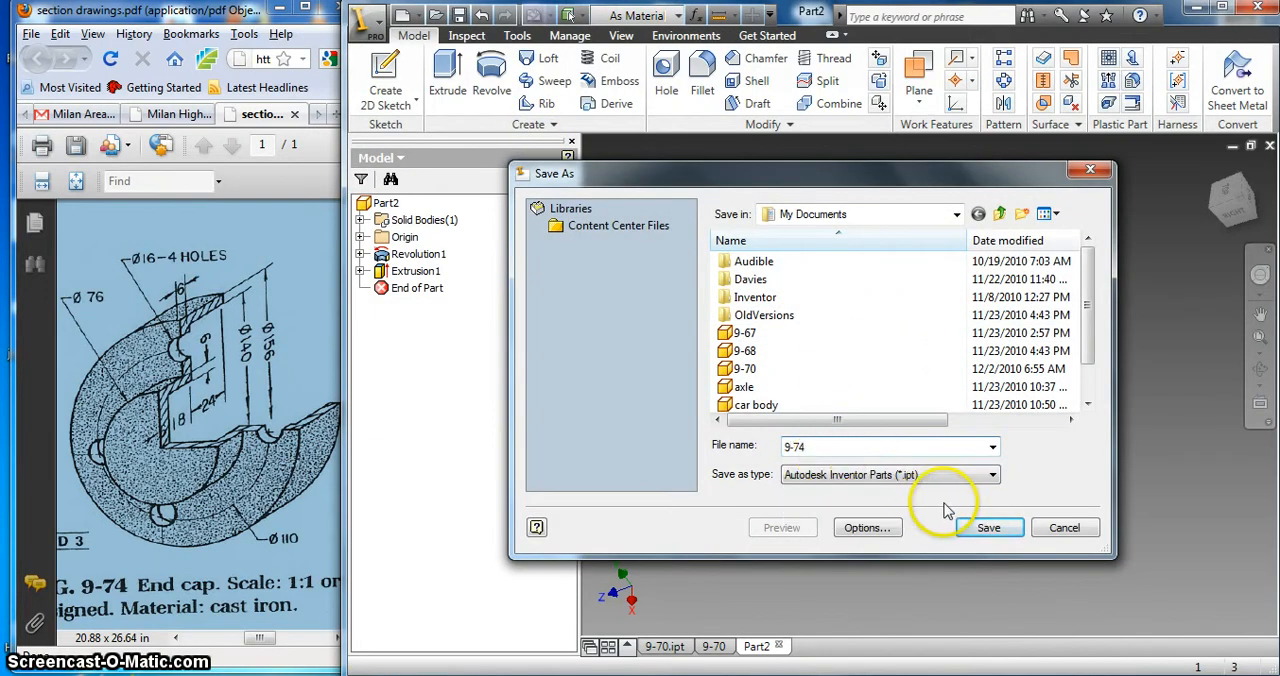
left_click(988, 530)
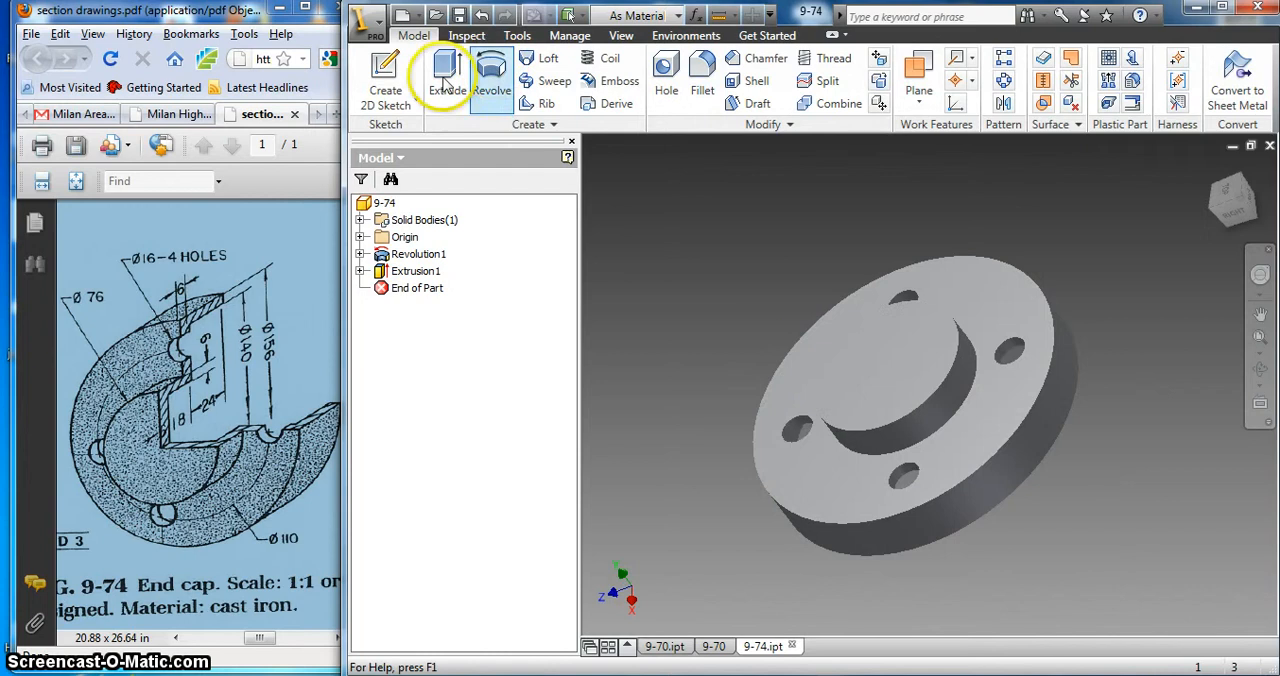
Step: Create a new drawing file
left_click(372, 20)
mouse_move(408, 125)
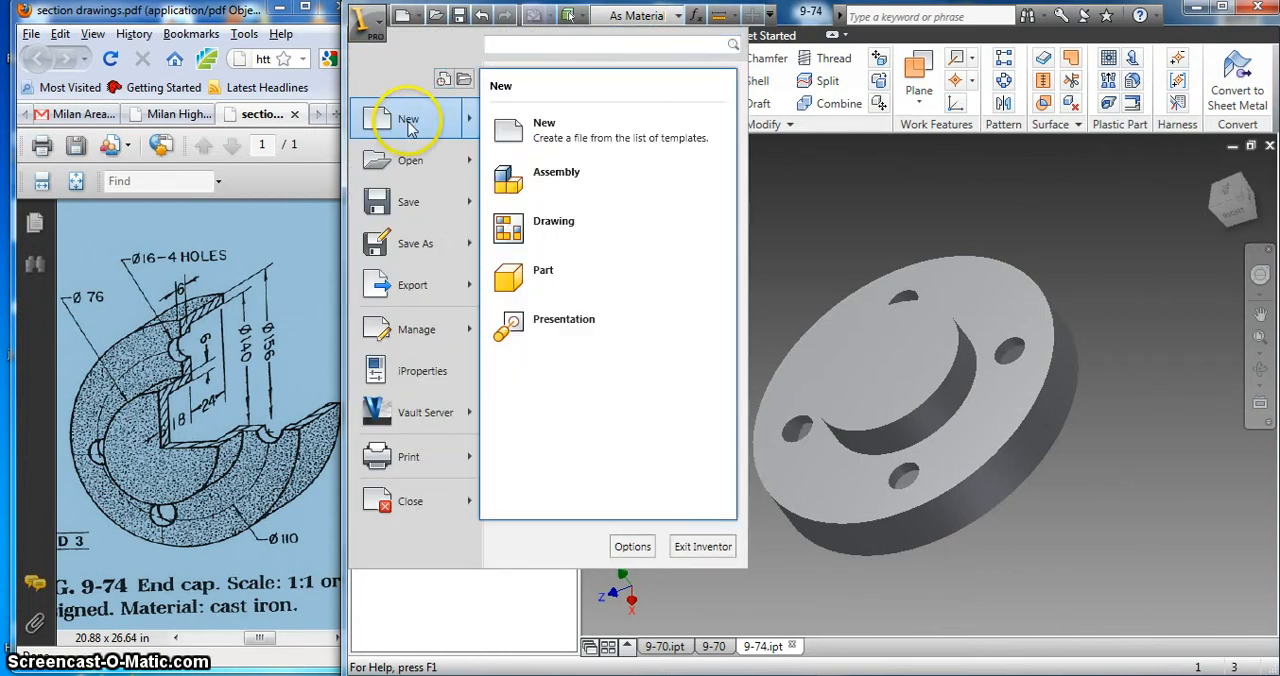
left_click(563, 226)
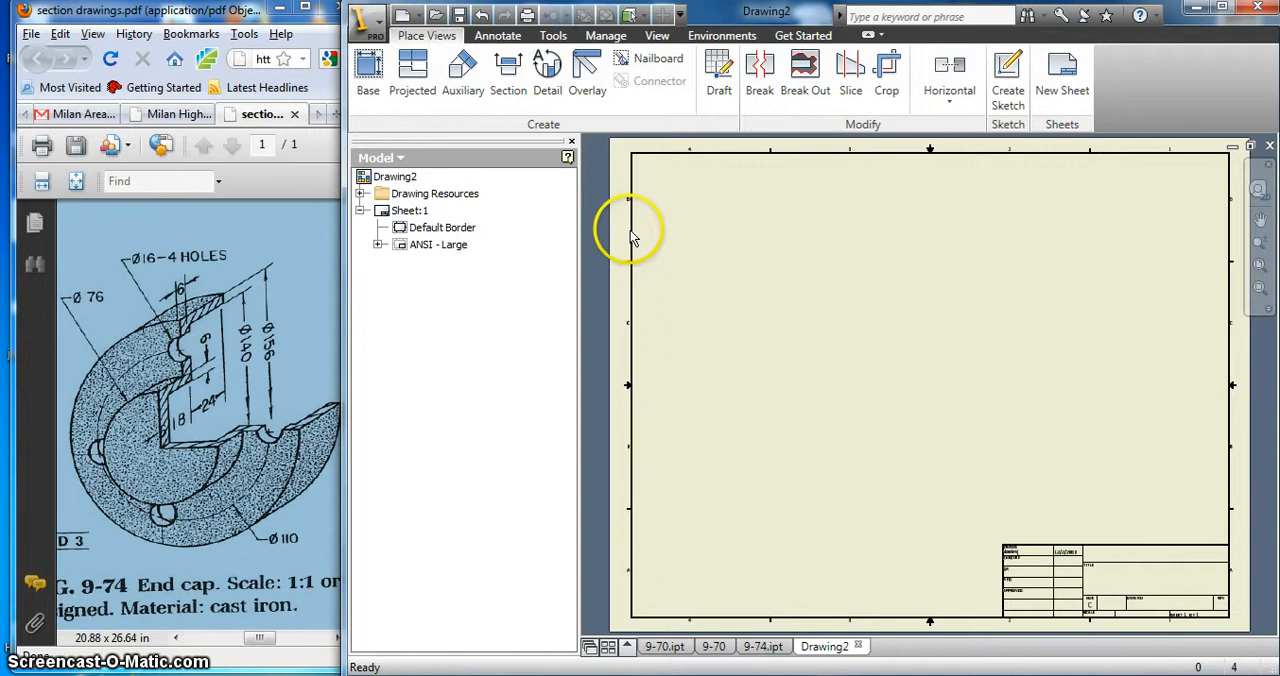
Step: Place a front base view of 9-74.ipt at 1:1 scale and move it to the lower left of the sheet
left_click(362, 68)
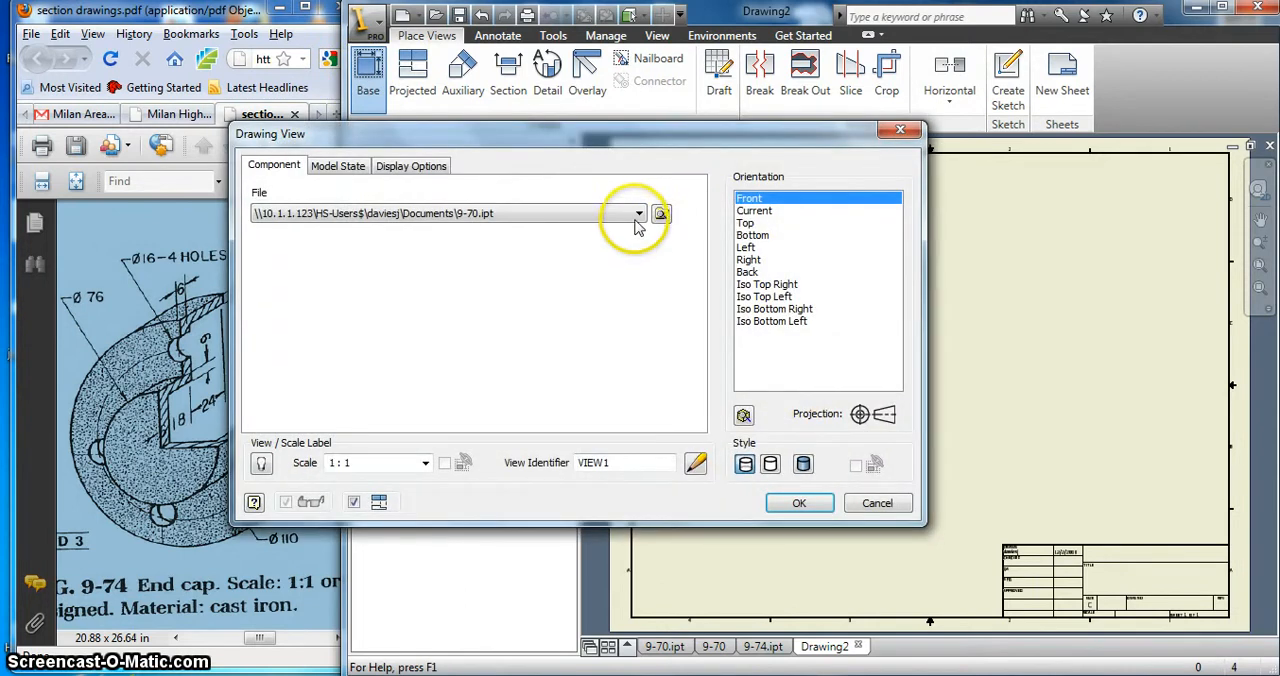
left_click(638, 214)
left_click(405, 246)
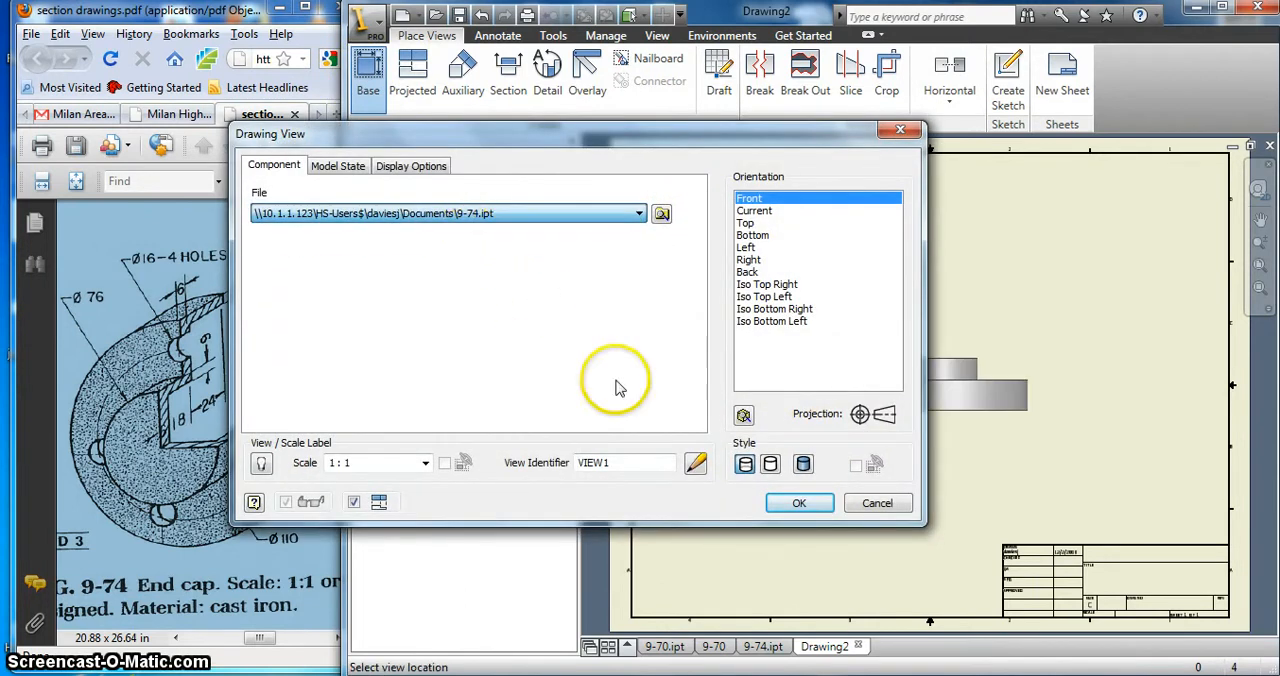
left_click(800, 504)
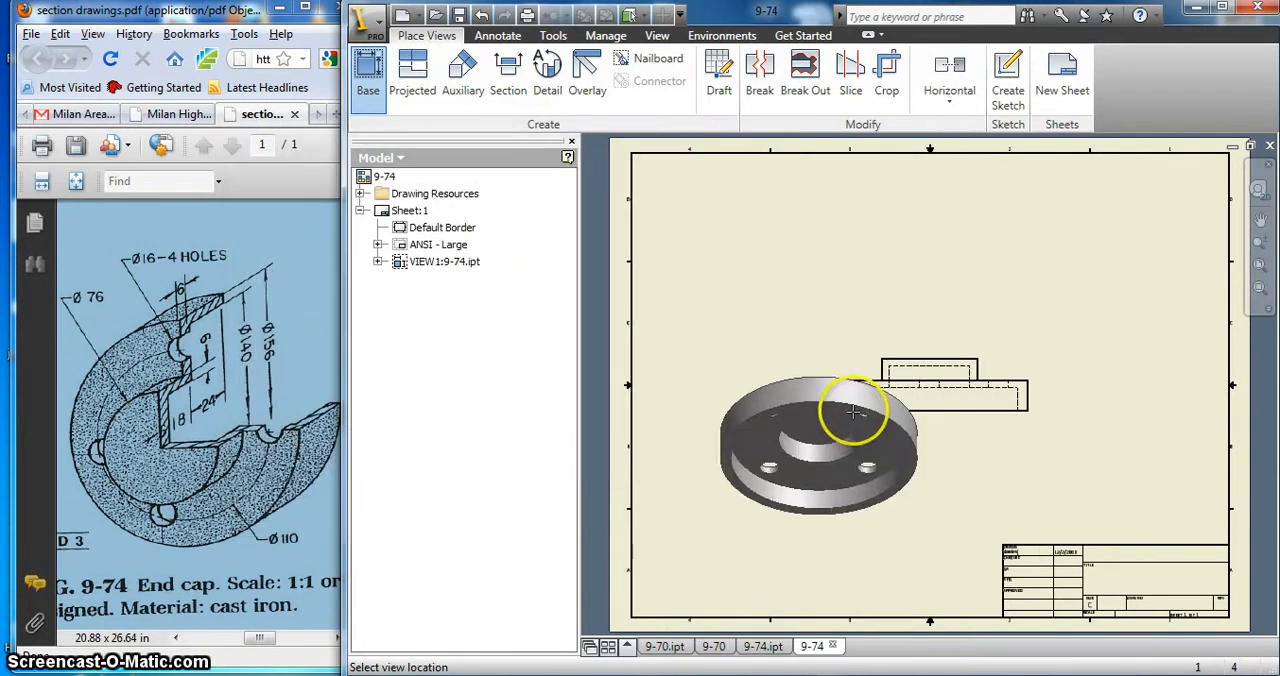
right_click(880, 412)
left_click(885, 416)
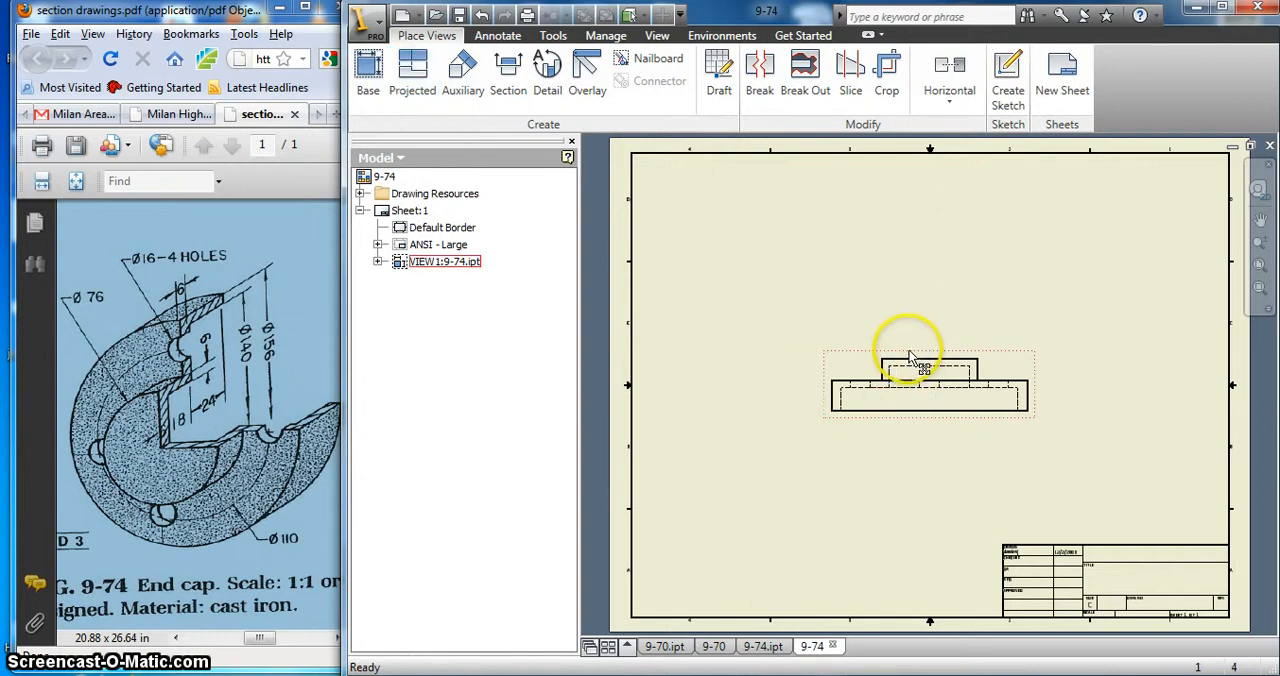
mouse_move(848, 375)
left_mouse_down()
mouse_move(780, 429)
mouse_move(771, 414)
left_mouse_up()
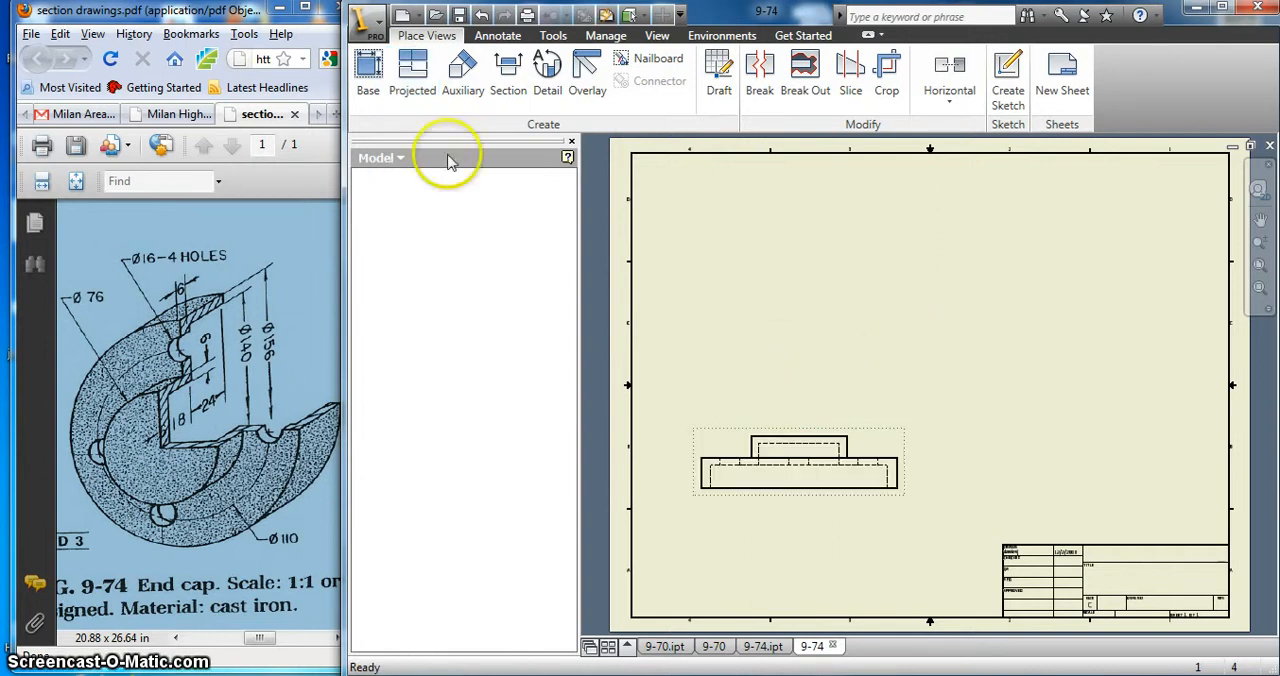
Step: Project a top view of the end cap above the front view
left_click(414, 84)
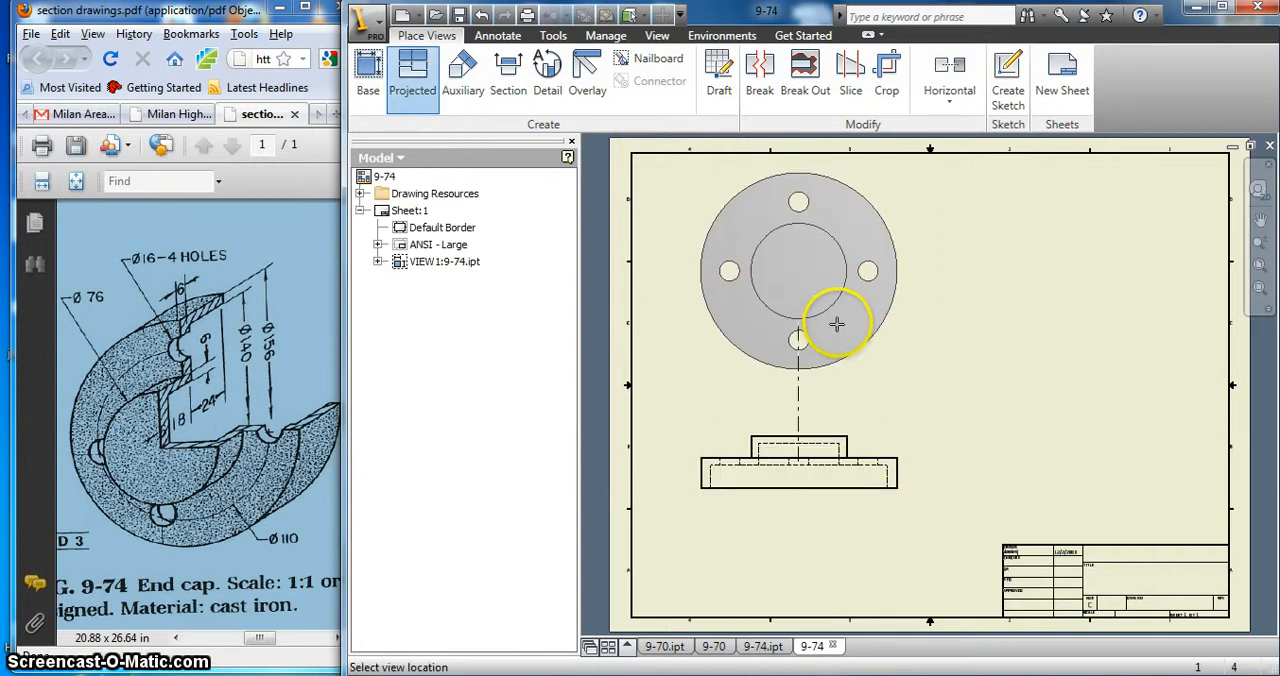
right_click(841, 304)
left_click(868, 318)
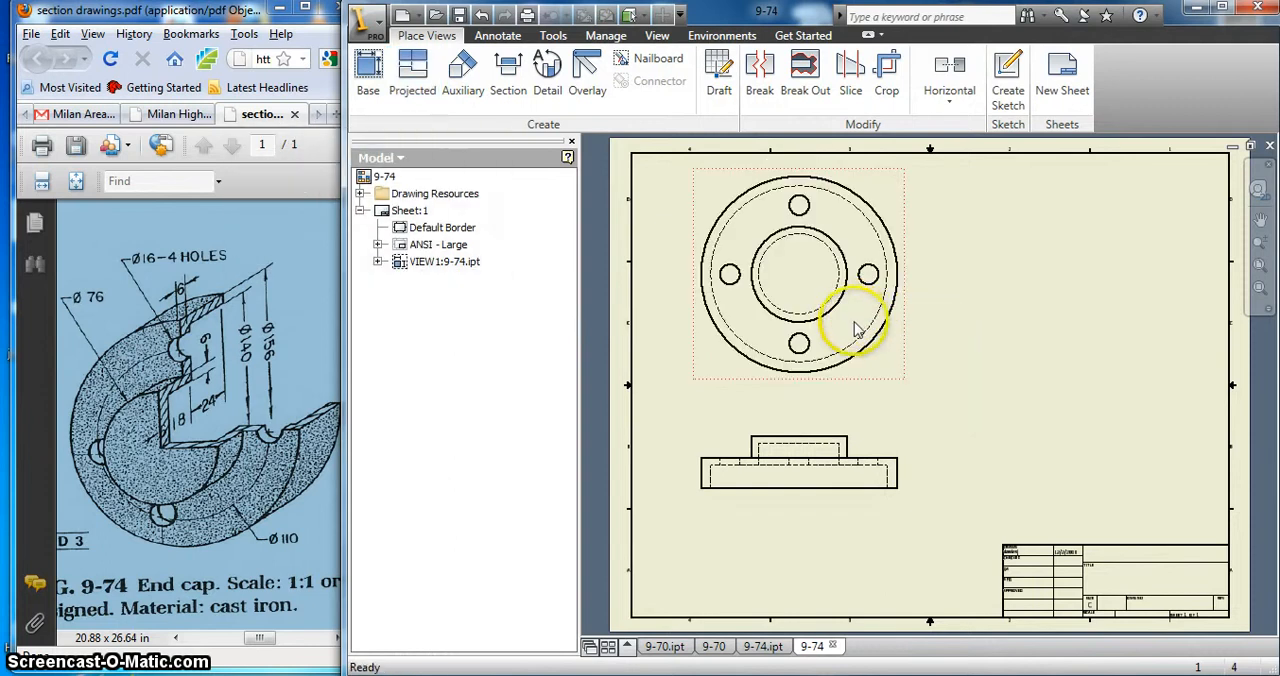
Step: Project a side view to the right of the front view and an isometric view at the sheet's upper right
left_click(414, 78)
left_click(828, 505)
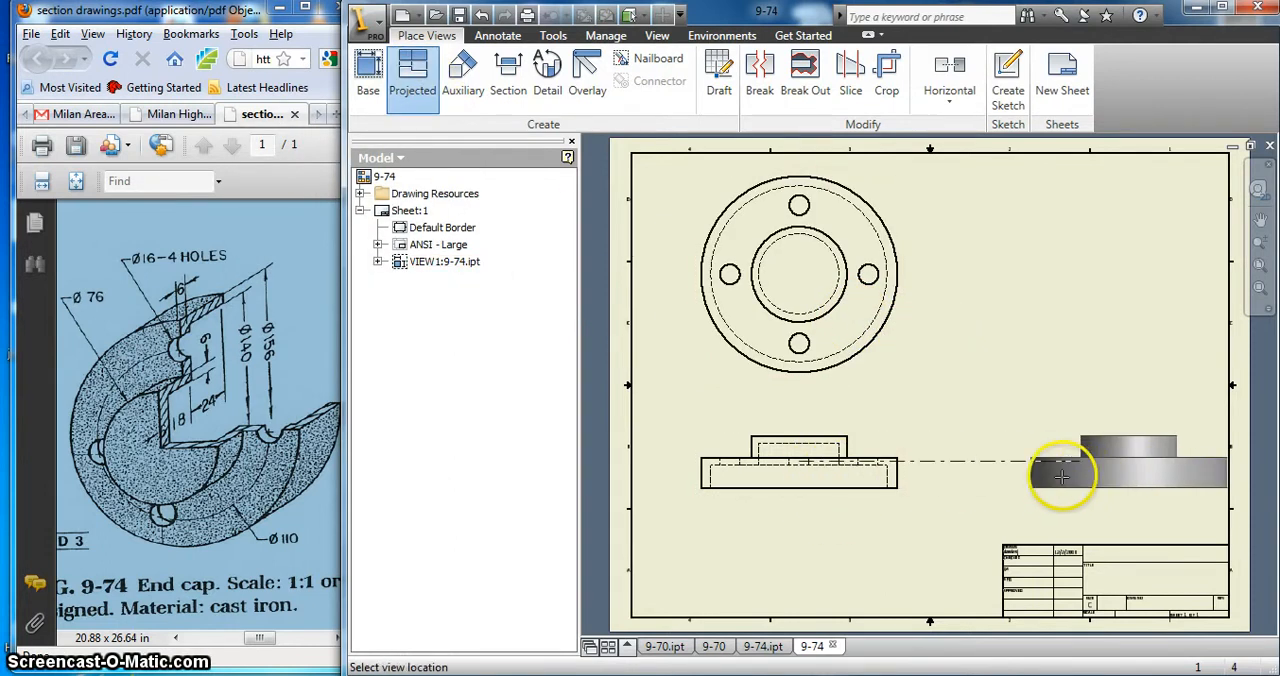
left_click(1044, 308)
right_click(930, 299)
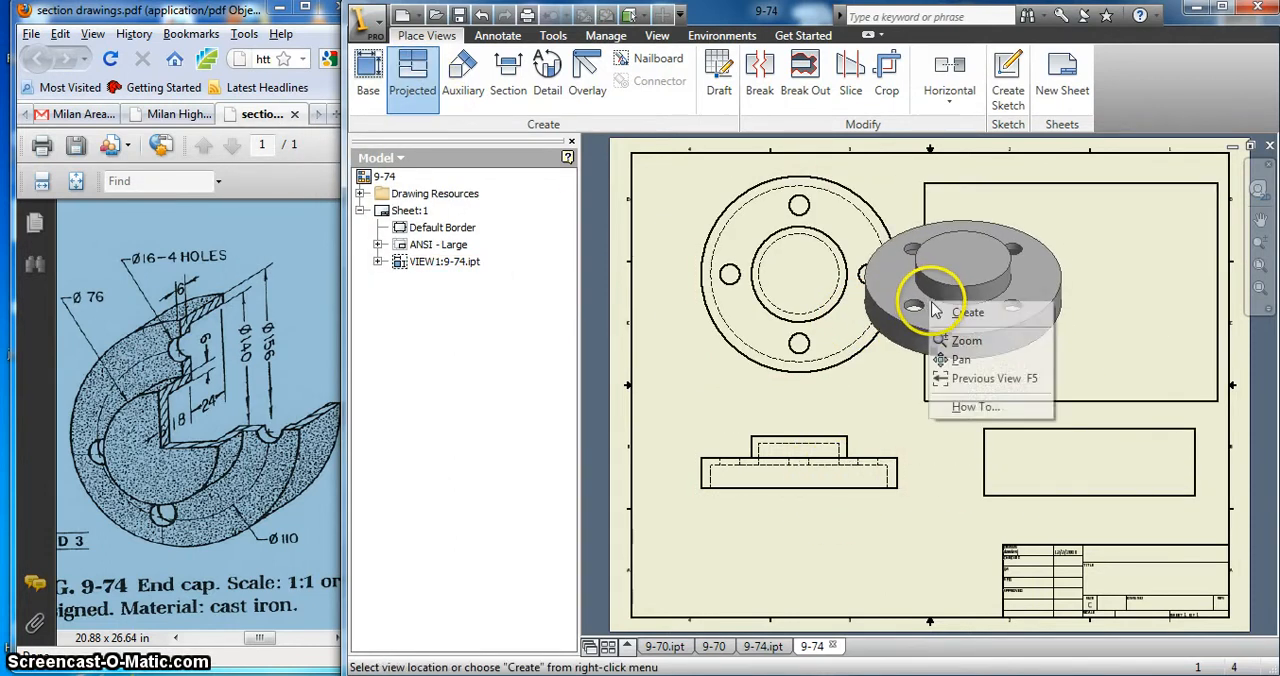
left_click(966, 313)
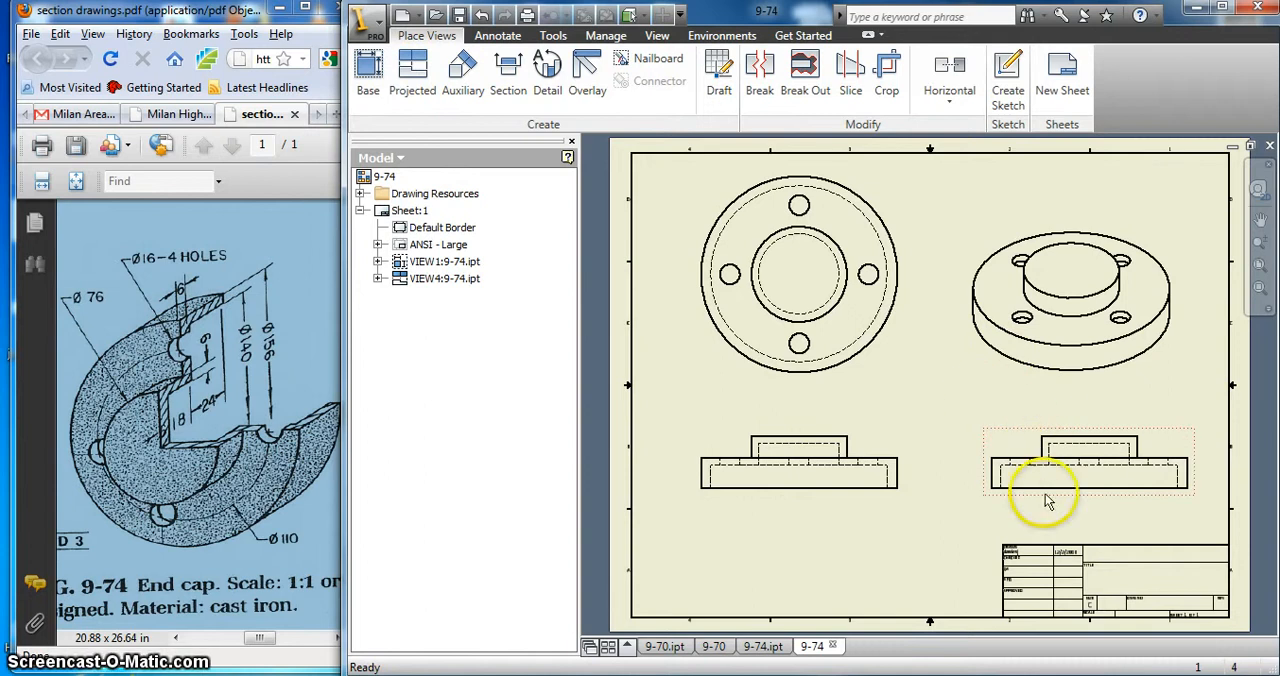